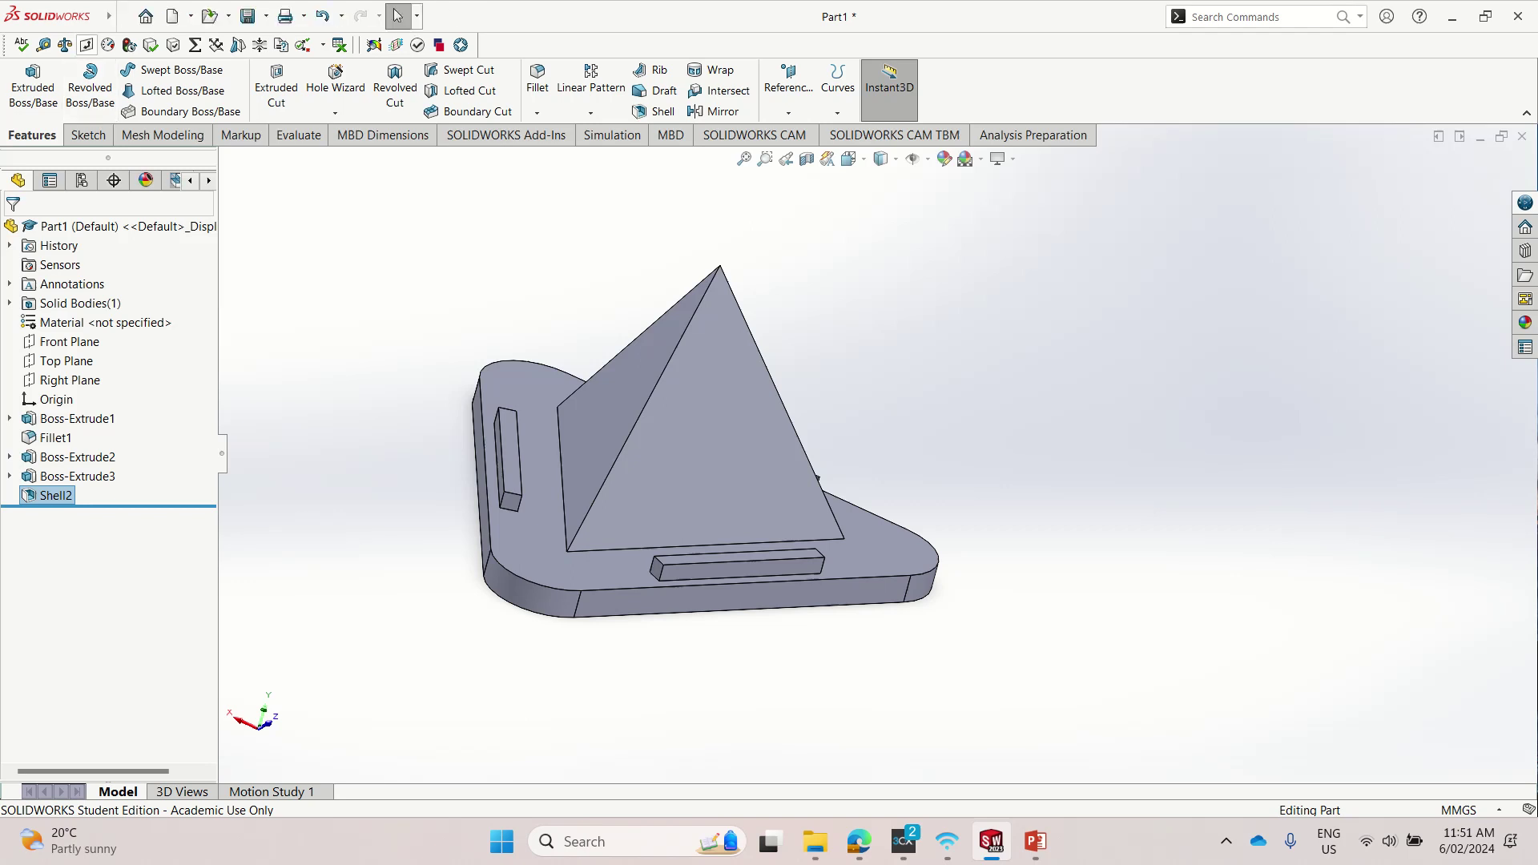
- In Save As, choose the STL (*.stl) file type and accept its export options
{"action": "left_click", "coordinate": [125, 17]}
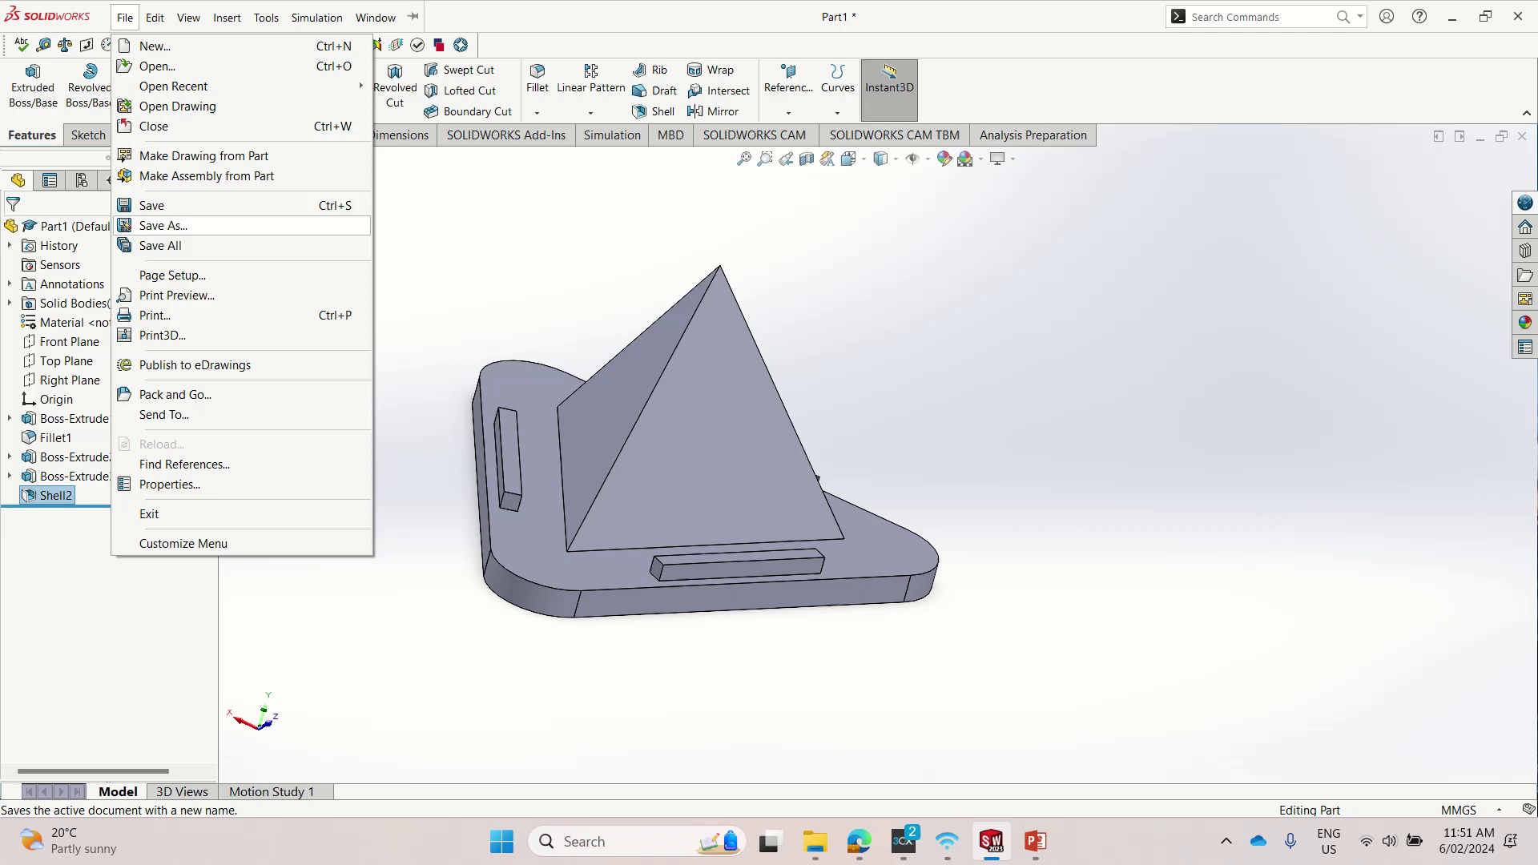
{"action": "left_click", "coordinate": [164, 226]}
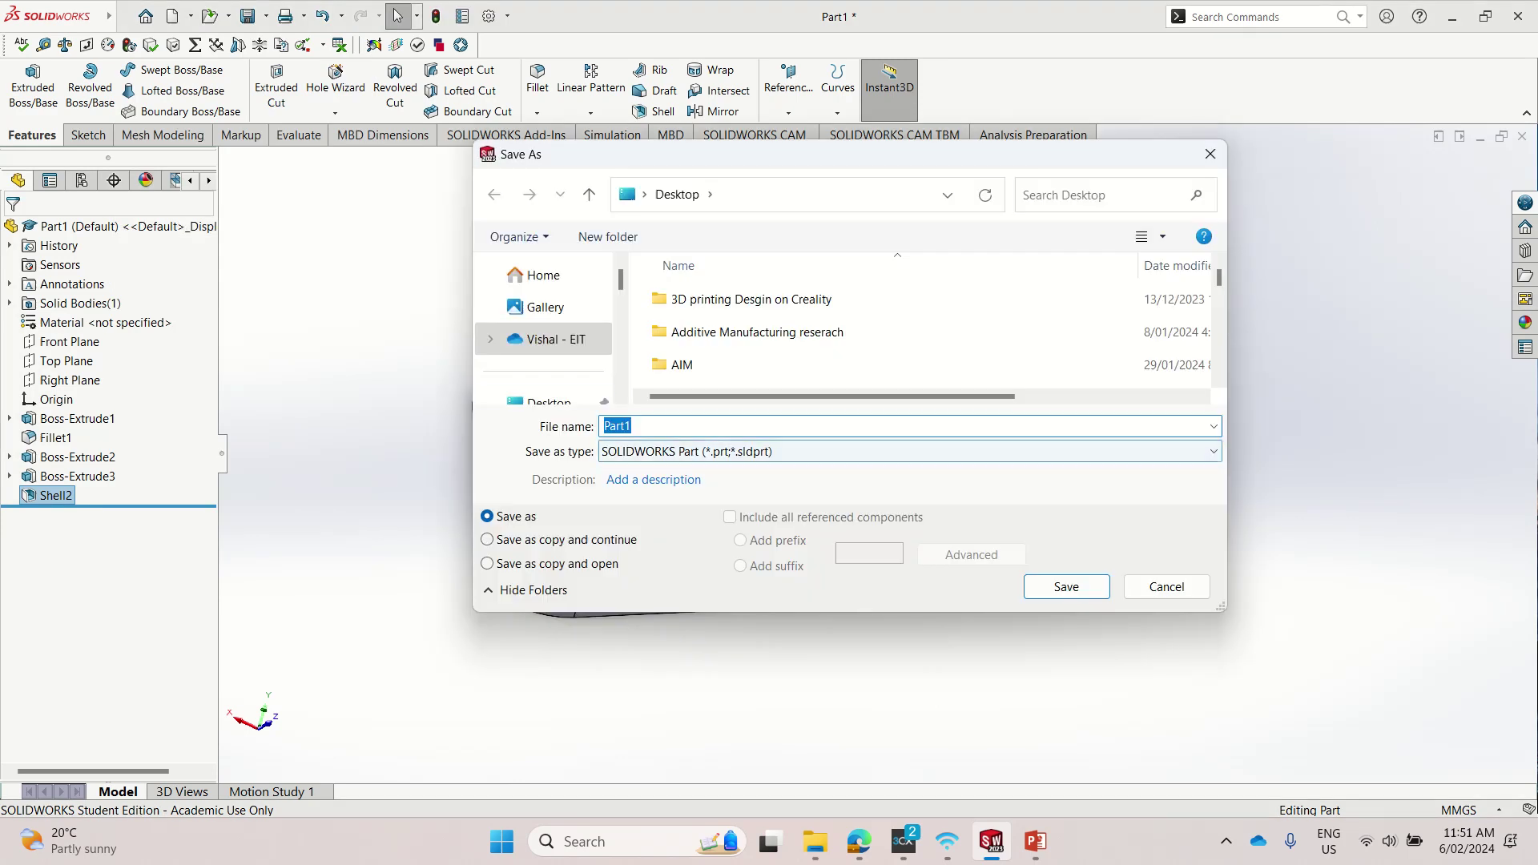
{"action": "left_click", "coordinate": [905, 451]}
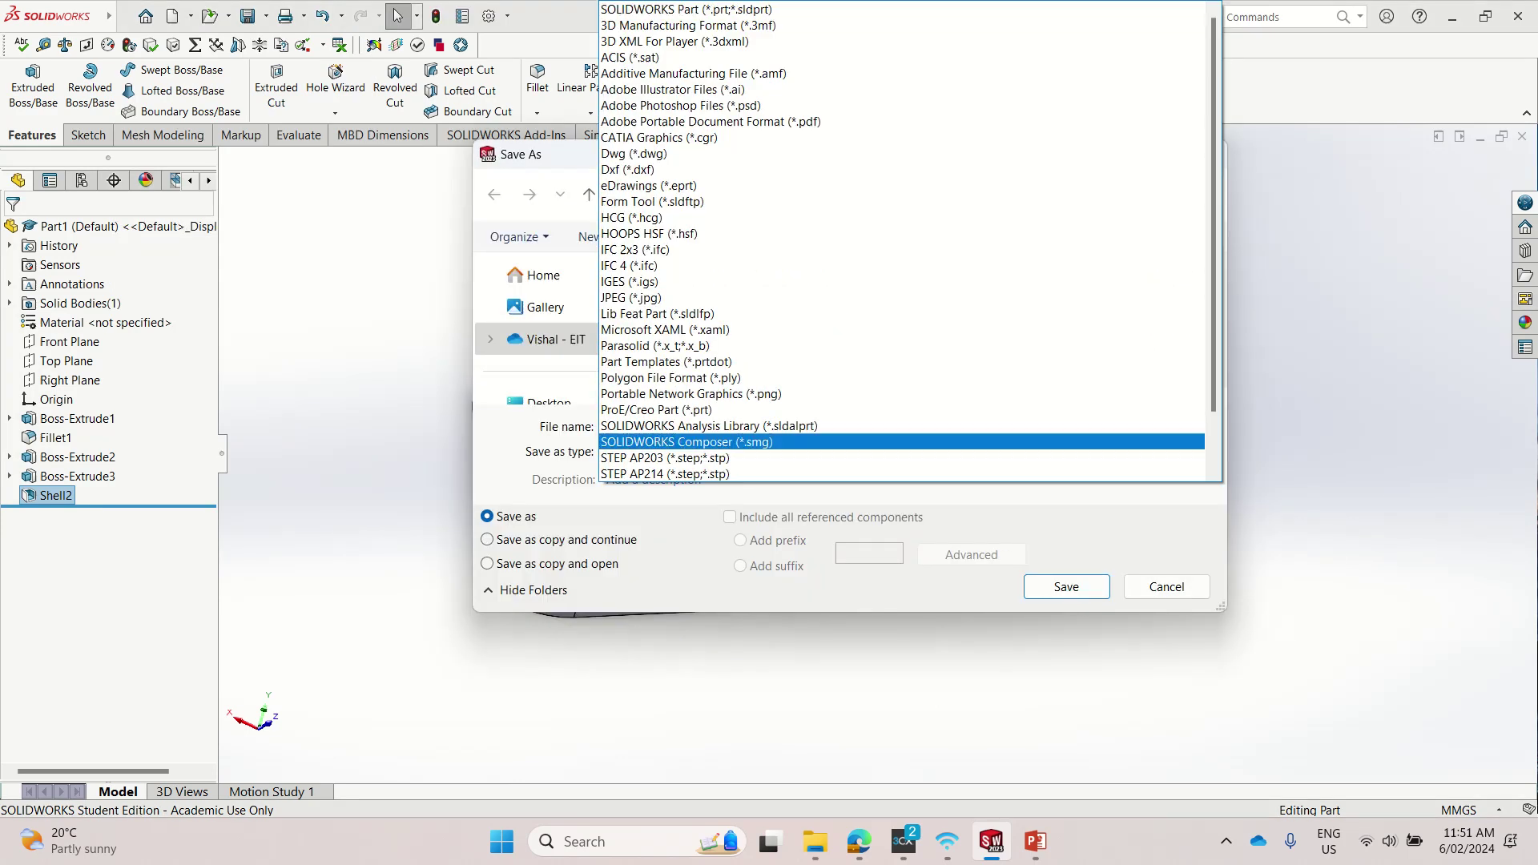
{"action": "scroll", "coordinate": [665, 346], "scroll_direction": "down", "scroll_amount": 2}
{"action": "left_click", "coordinate": [664, 422]}
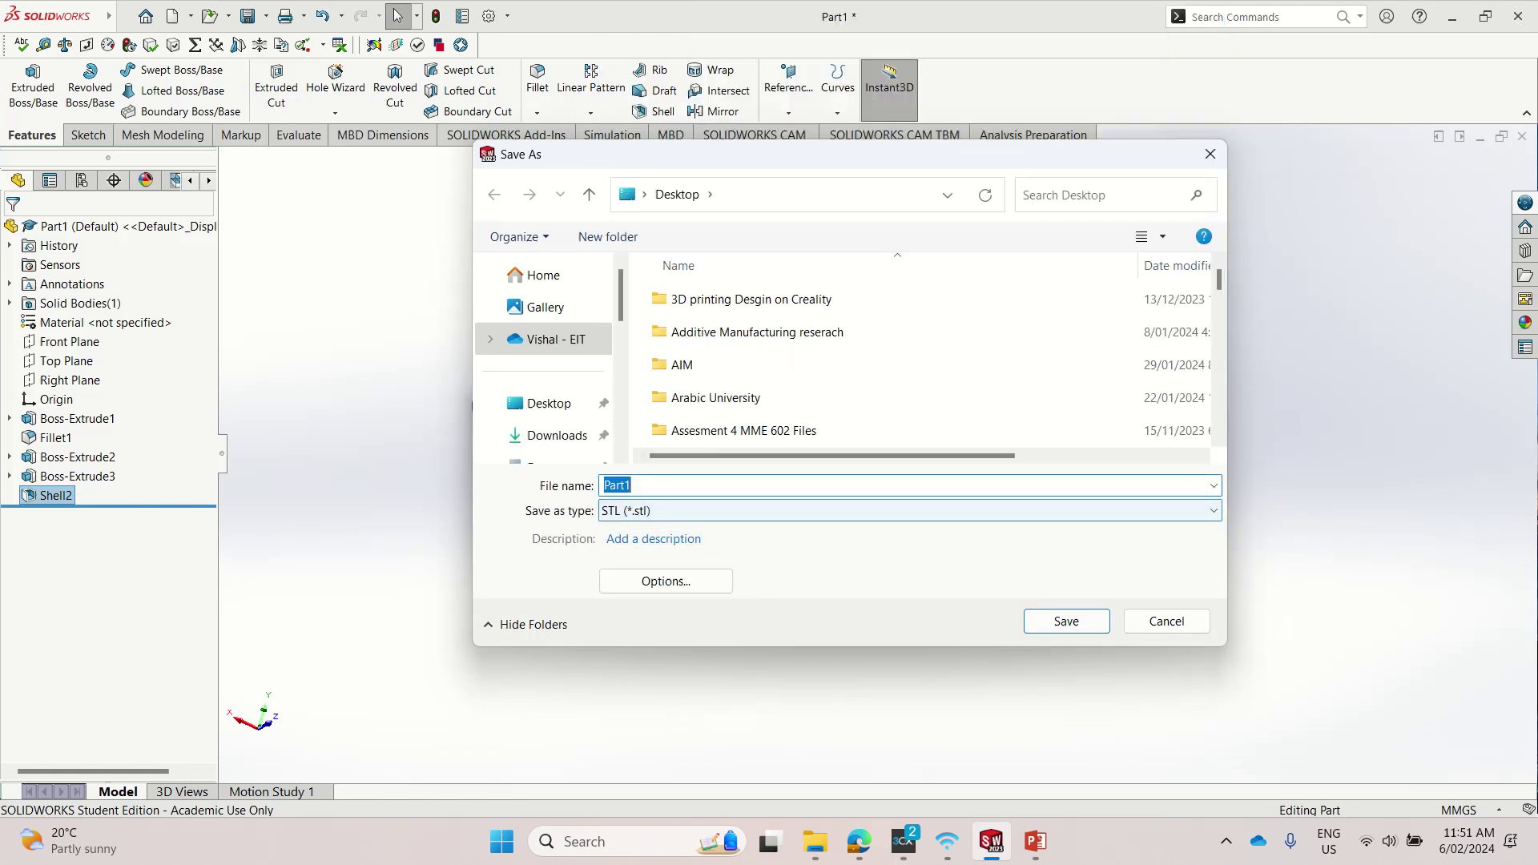
{"action": "left_click", "coordinate": [666, 581]}
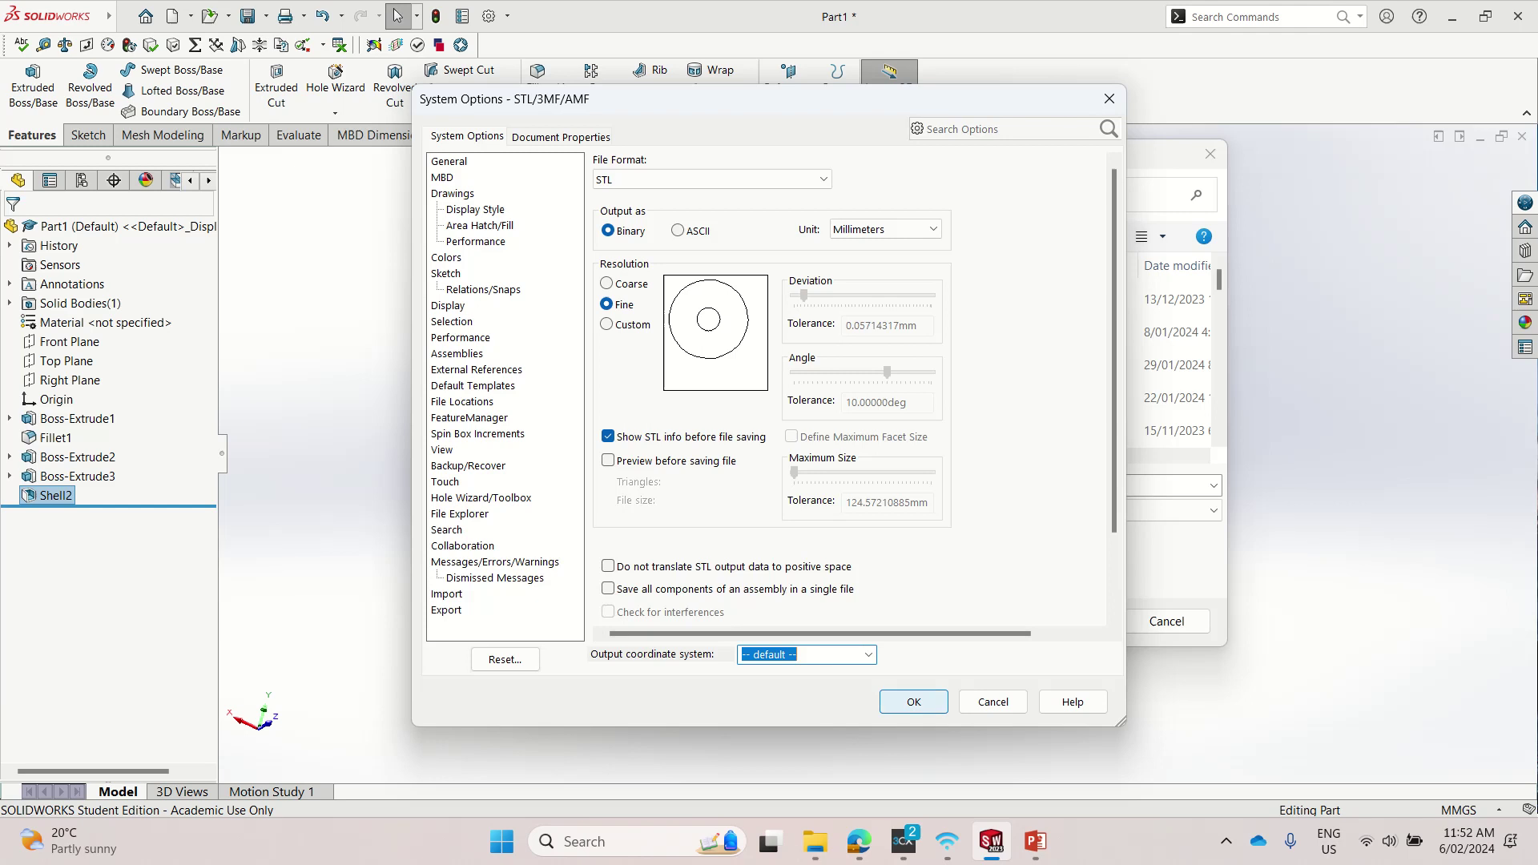
{"action": "left_click", "coordinate": [913, 702]}
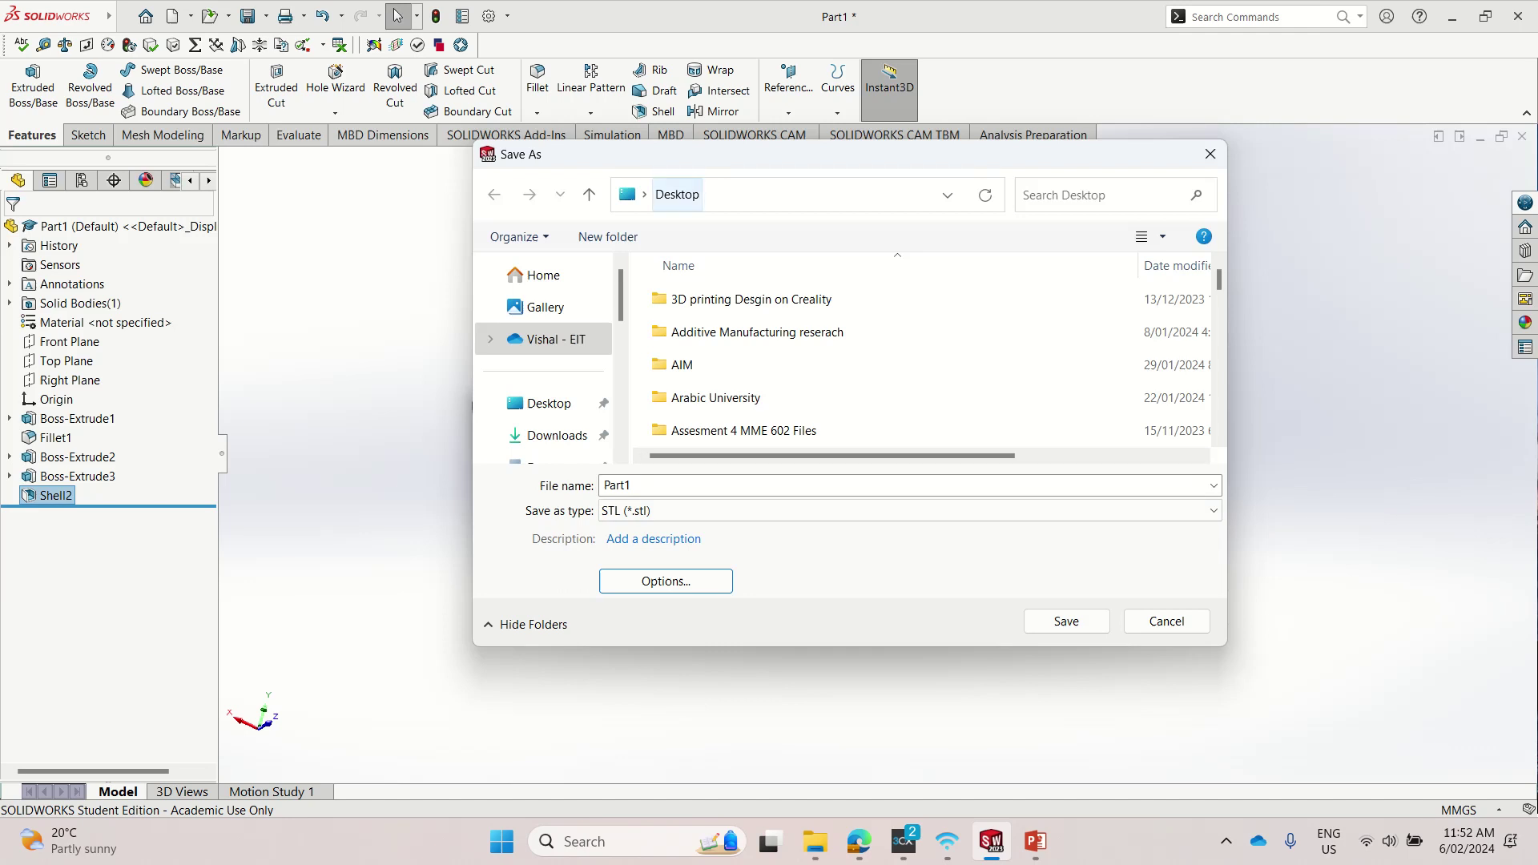
- Save Part1.STL to the Desktop, replacing the old copy and exporting all bodies
{"action": "left_click", "coordinate": [1066, 621]}
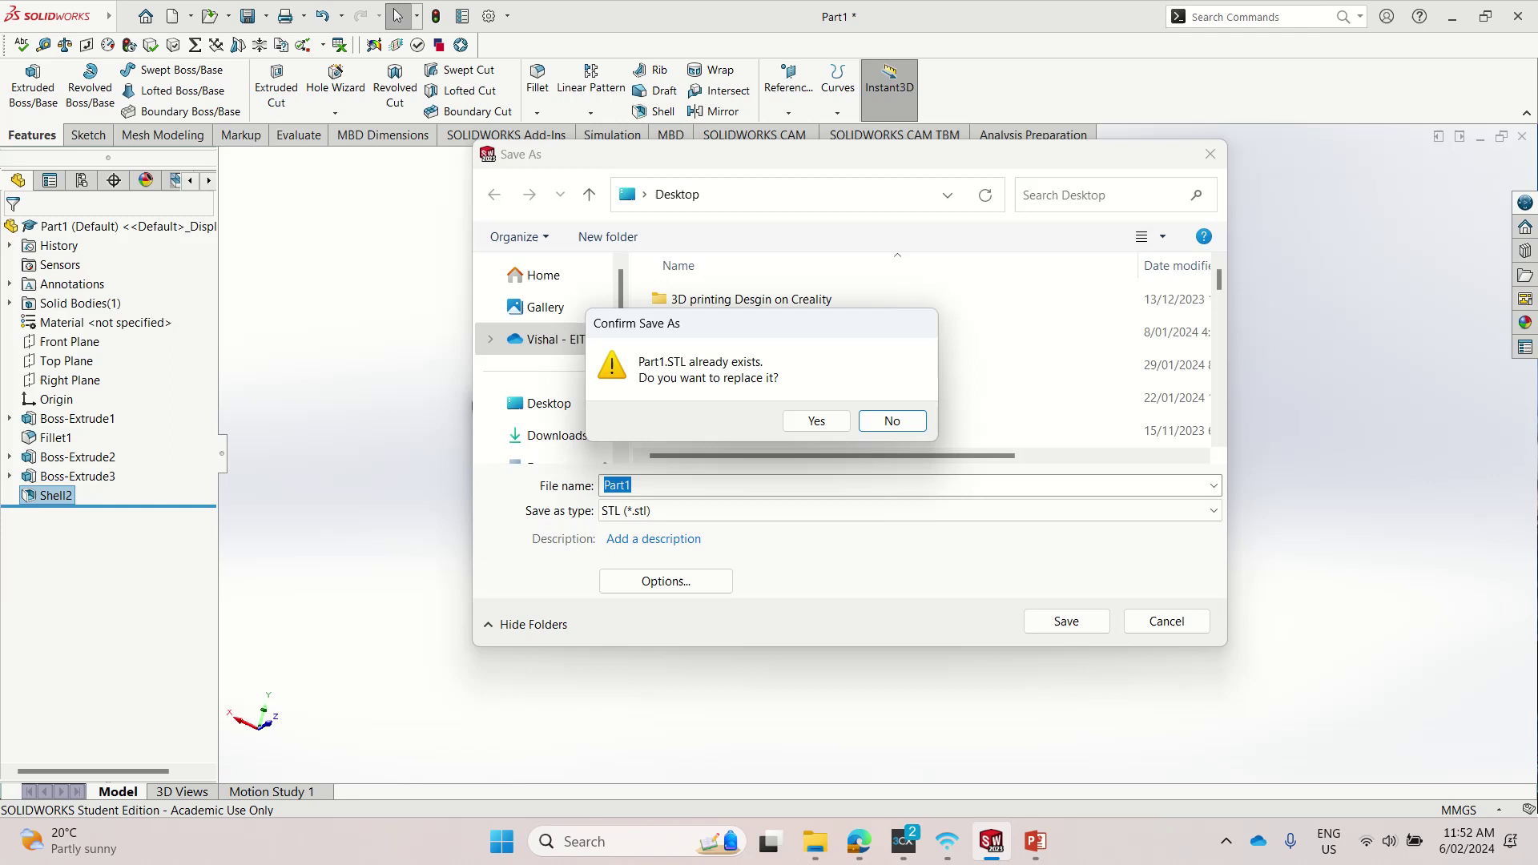
{"action": "left_click", "coordinate": [816, 420]}
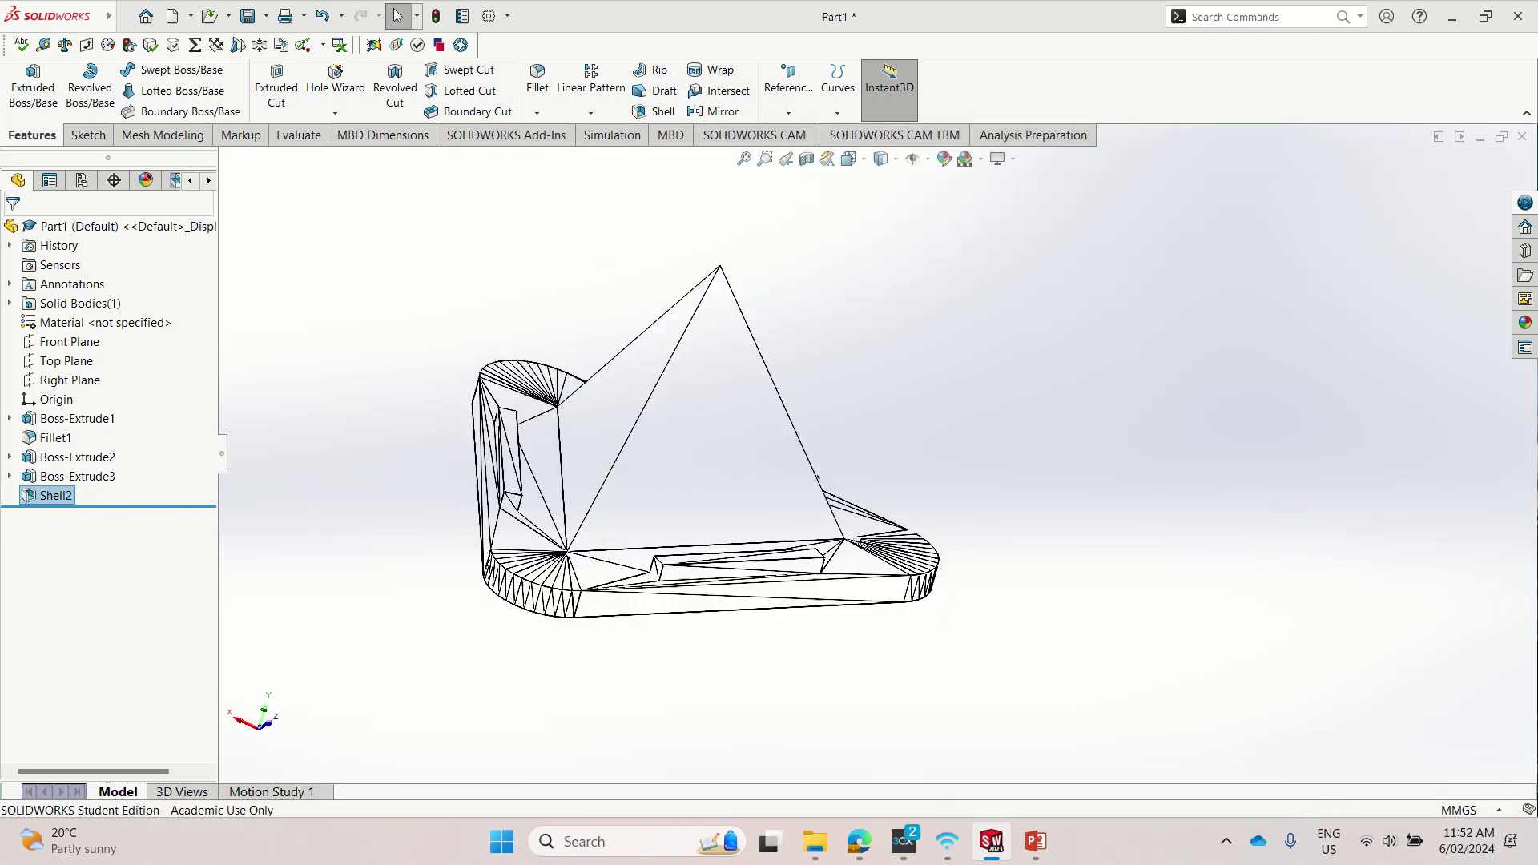
{"action": "left_click", "coordinate": [816, 445]}
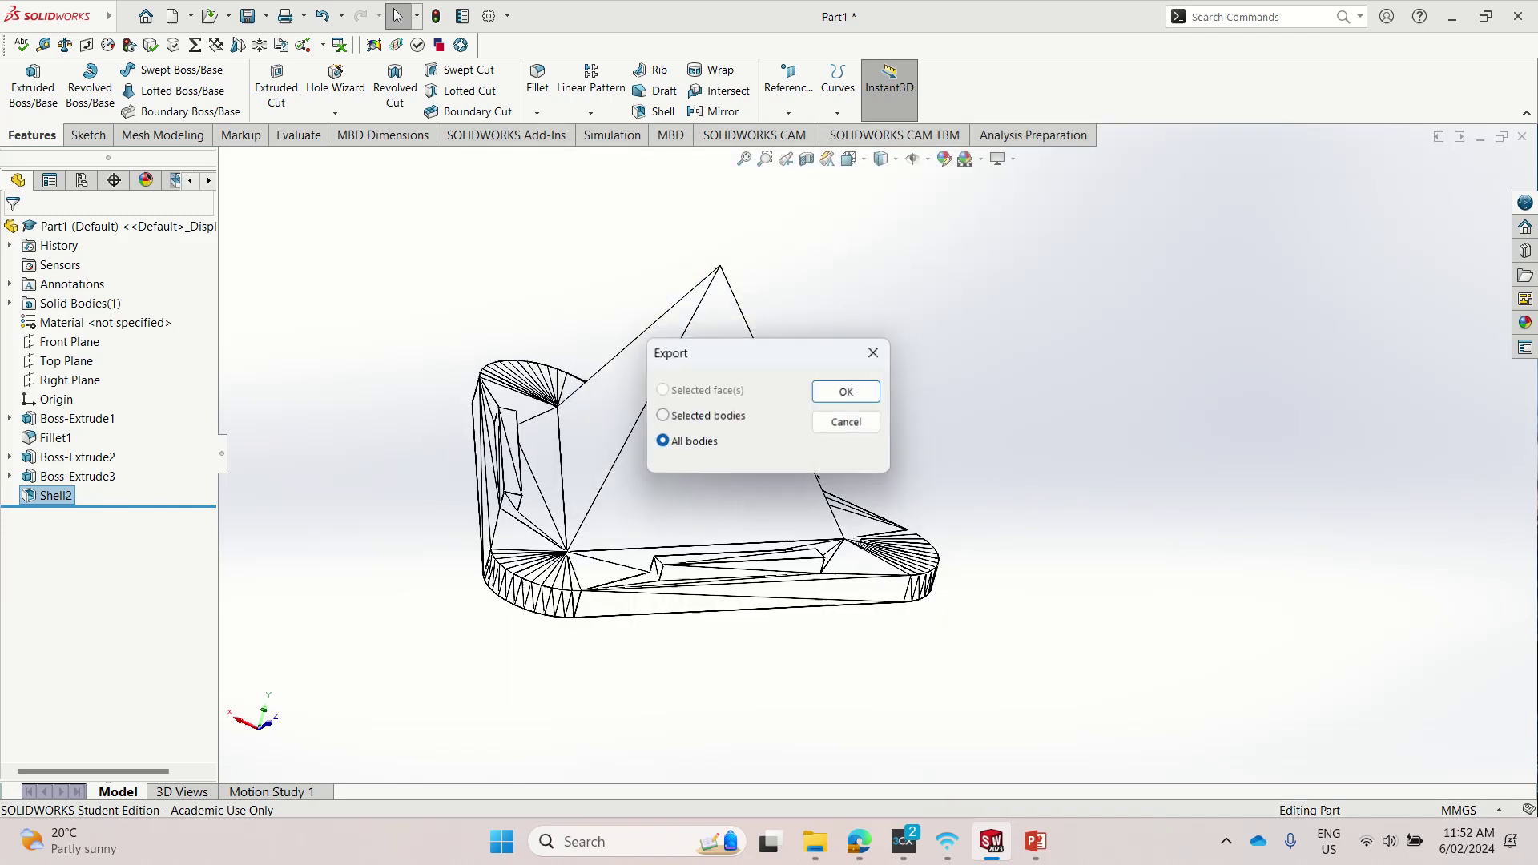
{"action": "left_click", "coordinate": [848, 392]}
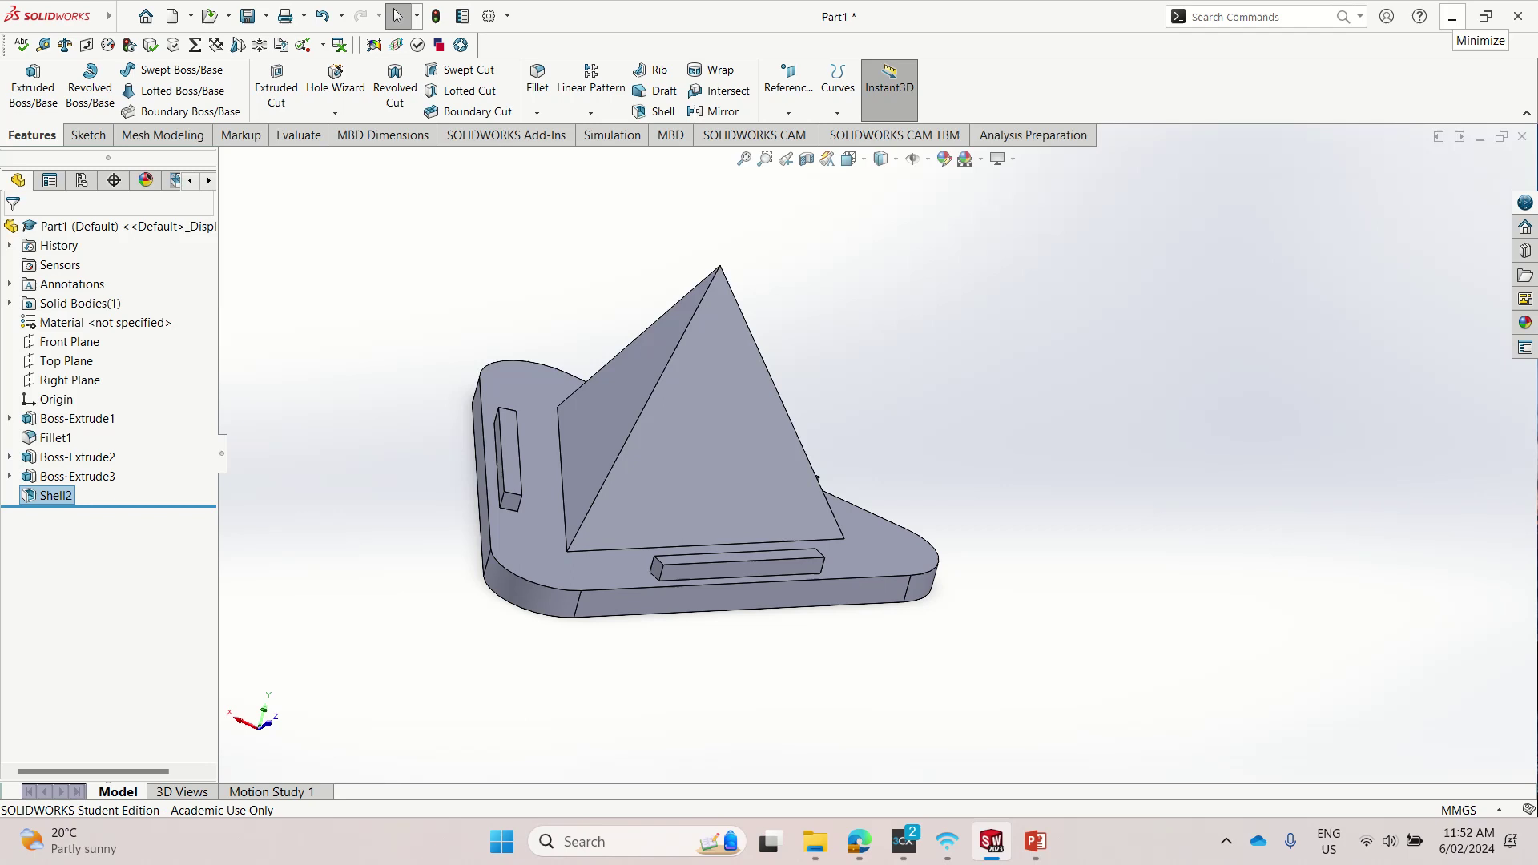
- Minimize SOLIDWORKS and close Creality Print's Model Library panel to show the Ender-3 plate
{"action": "left_click", "coordinate": [1451, 18]}
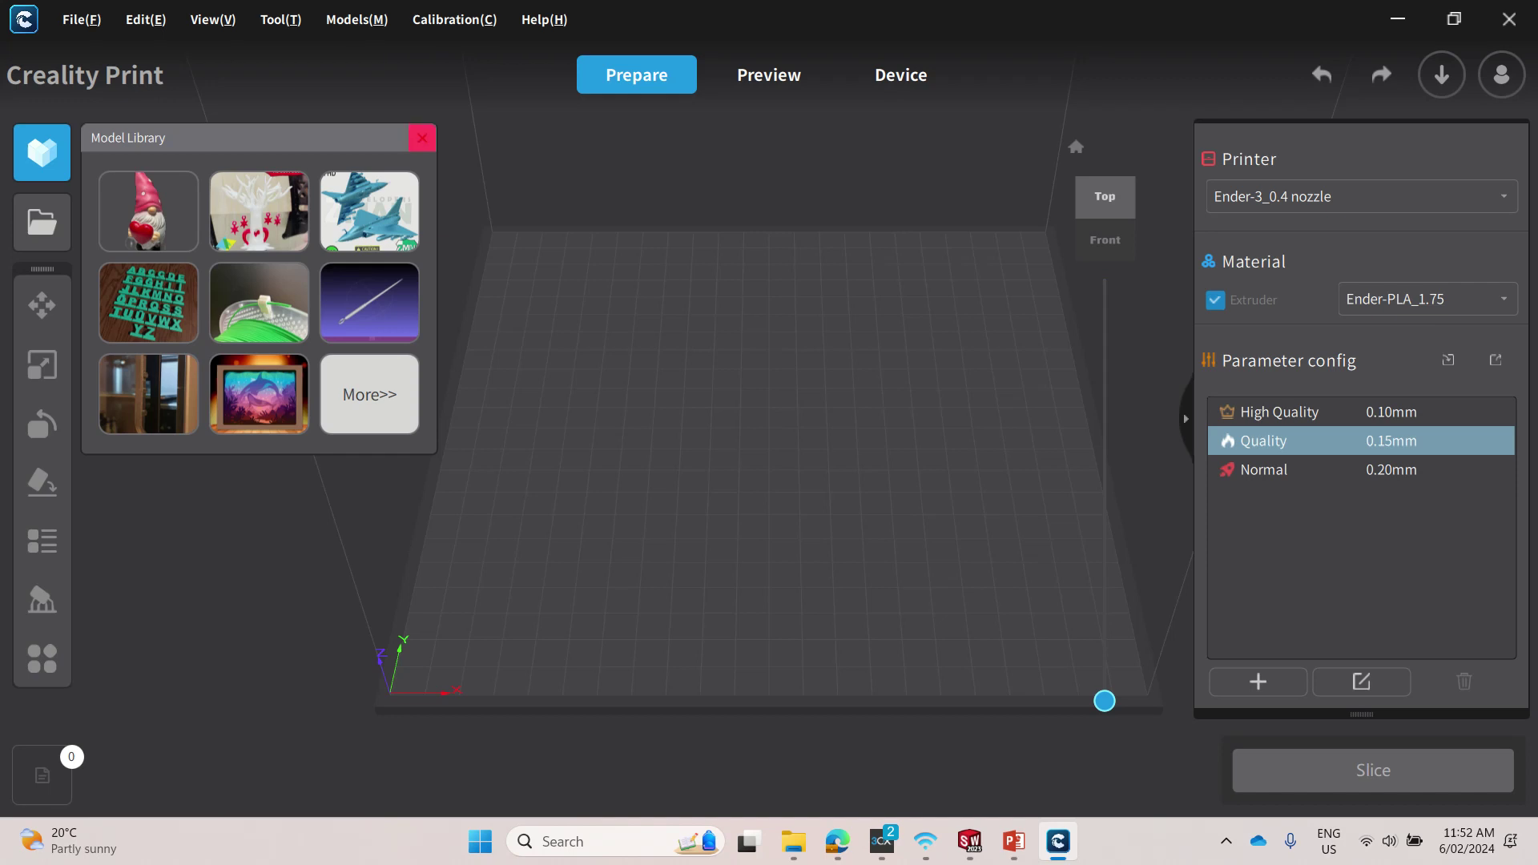
{"action": "left_click", "coordinate": [422, 138]}
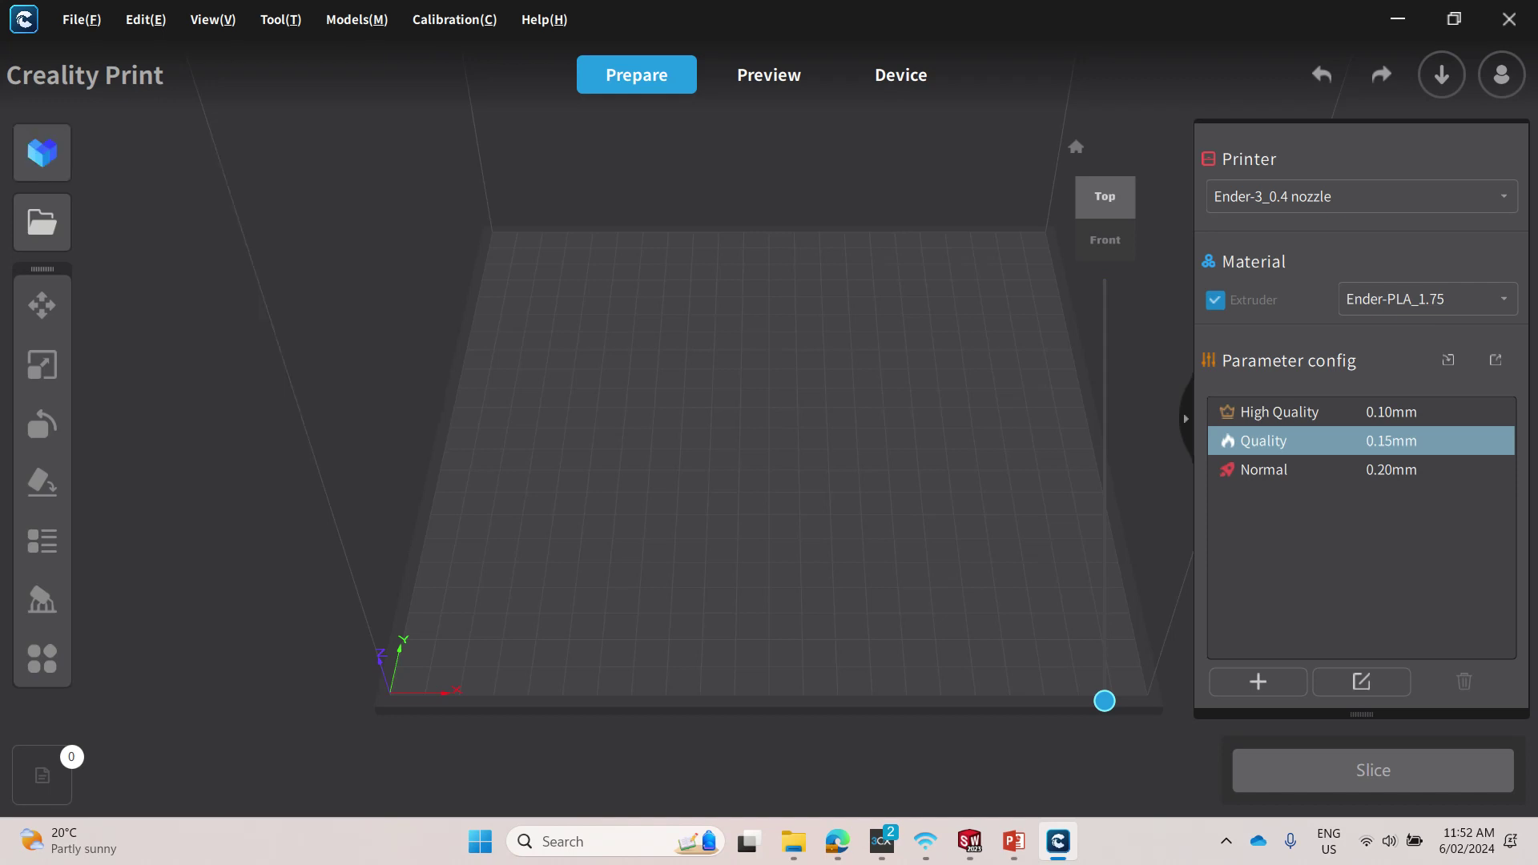
- Load Part1.STL from the Desktop onto the build plate and orbit around it
{"action": "left_click", "coordinate": [82, 19]}
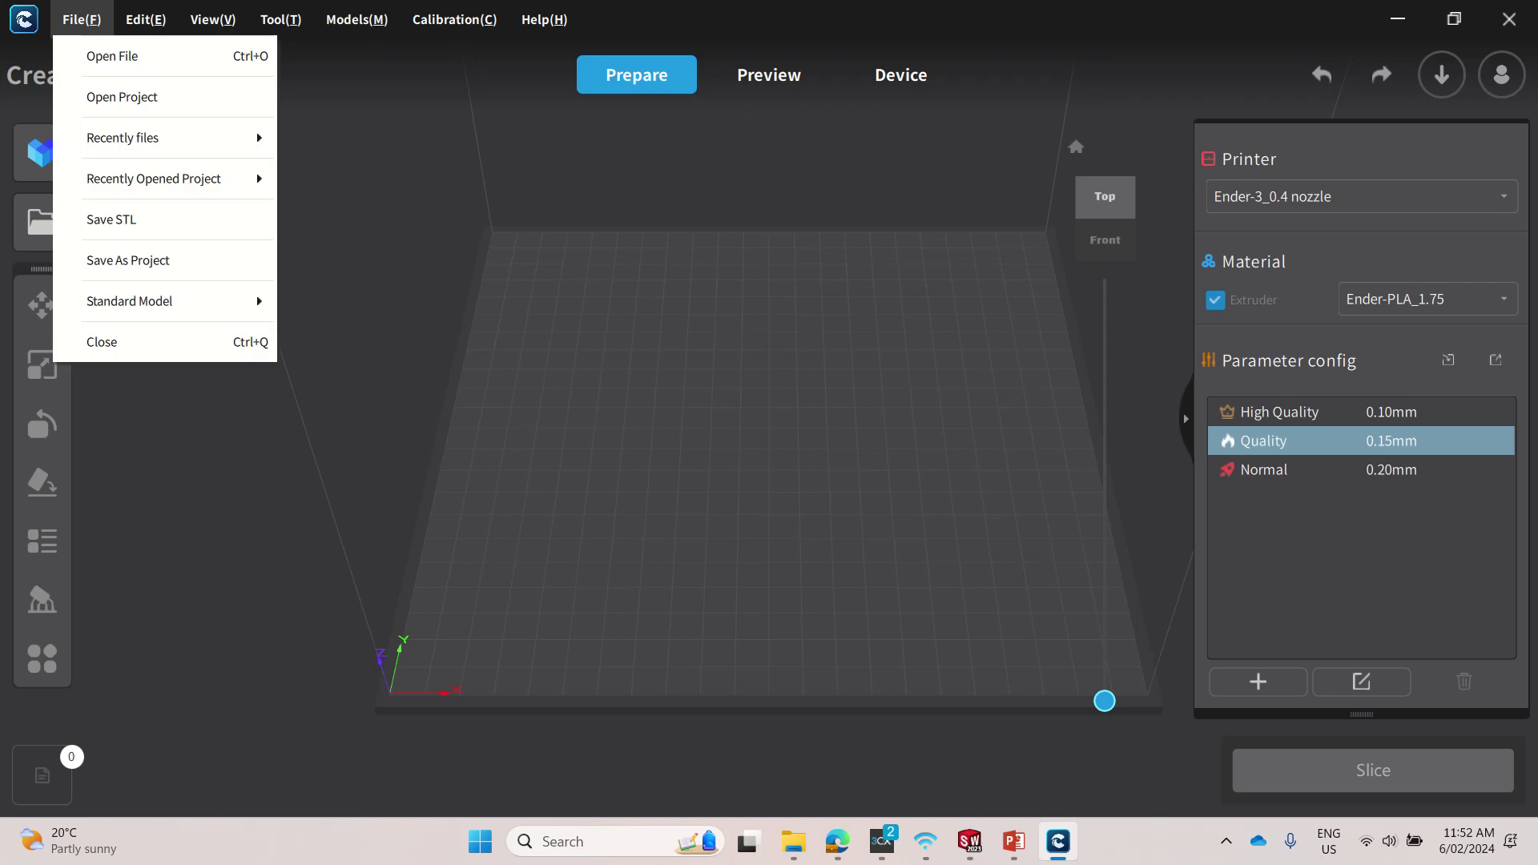
{"action": "left_click", "coordinate": [112, 56]}
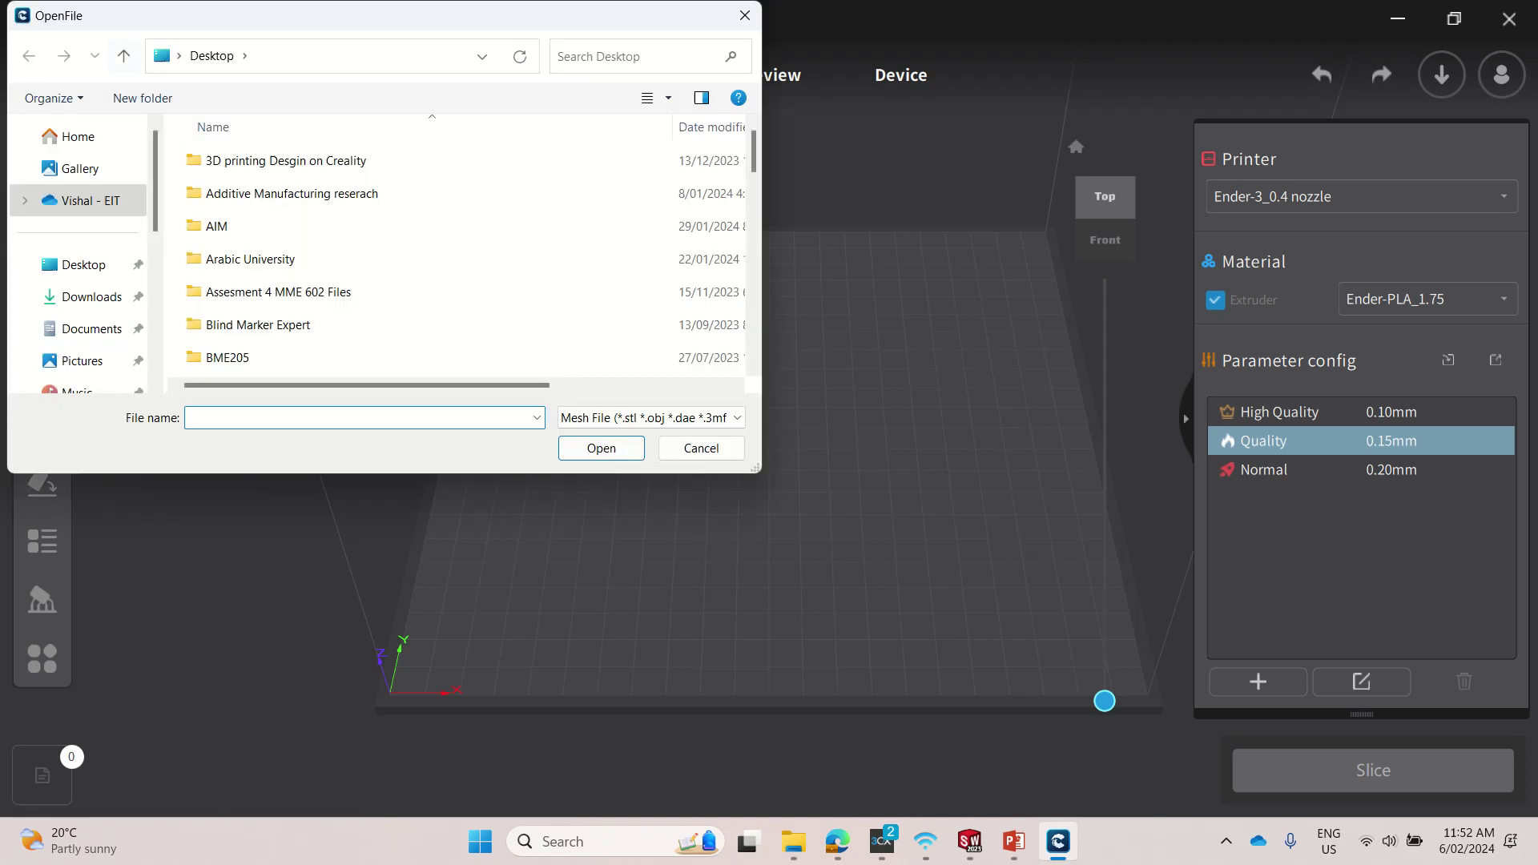
{"action": "scroll", "coordinate": [457, 264], "scroll_direction": "down", "scroll_amount": 5}
{"action": "scroll", "coordinate": [456, 264], "scroll_direction": "down", "scroll_amount": 5}
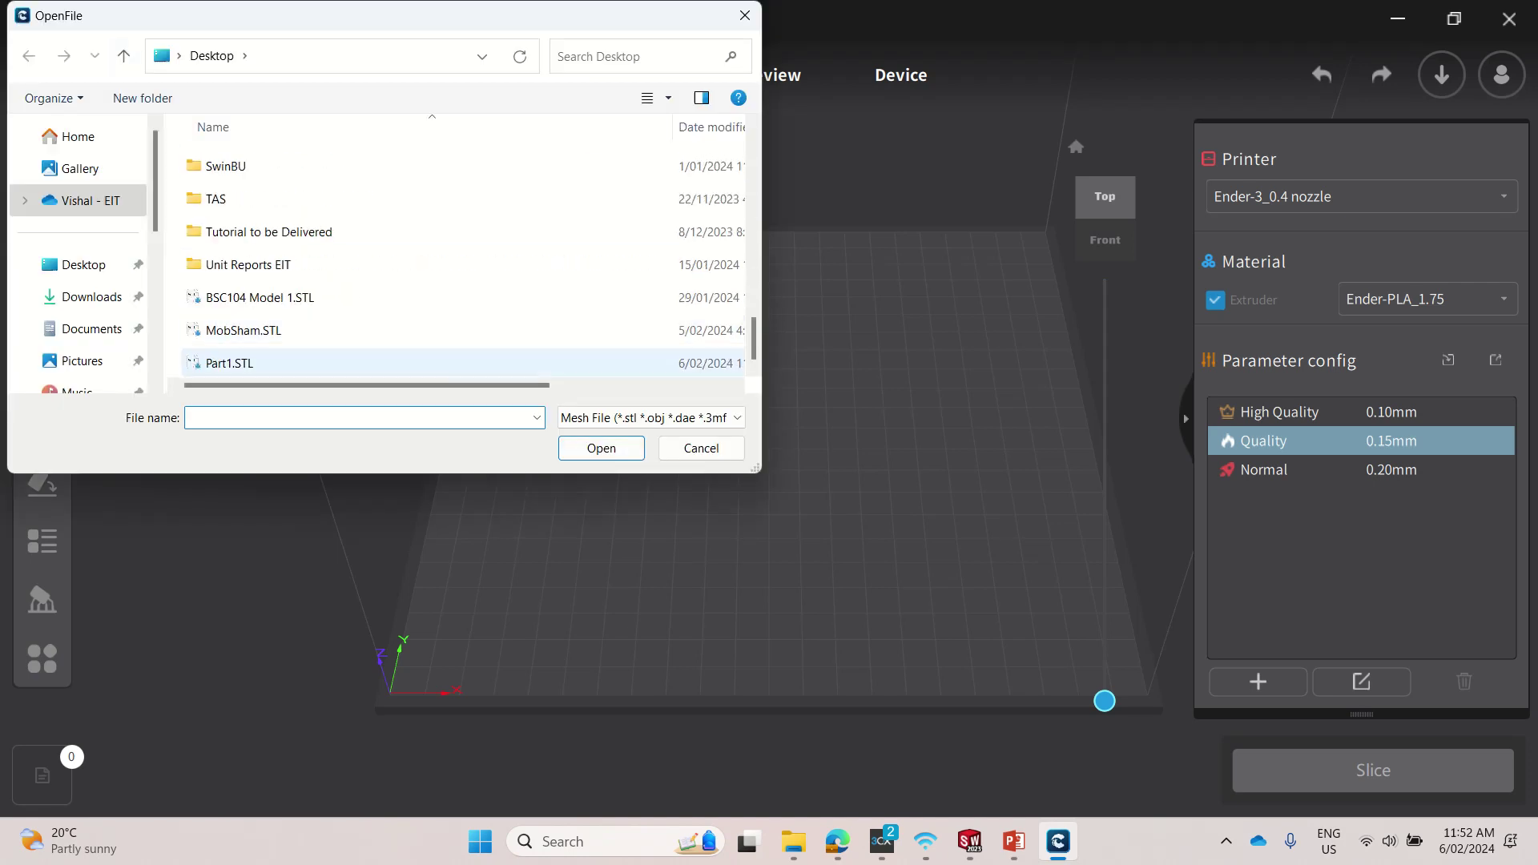
{"action": "left_click", "coordinate": [232, 363]}
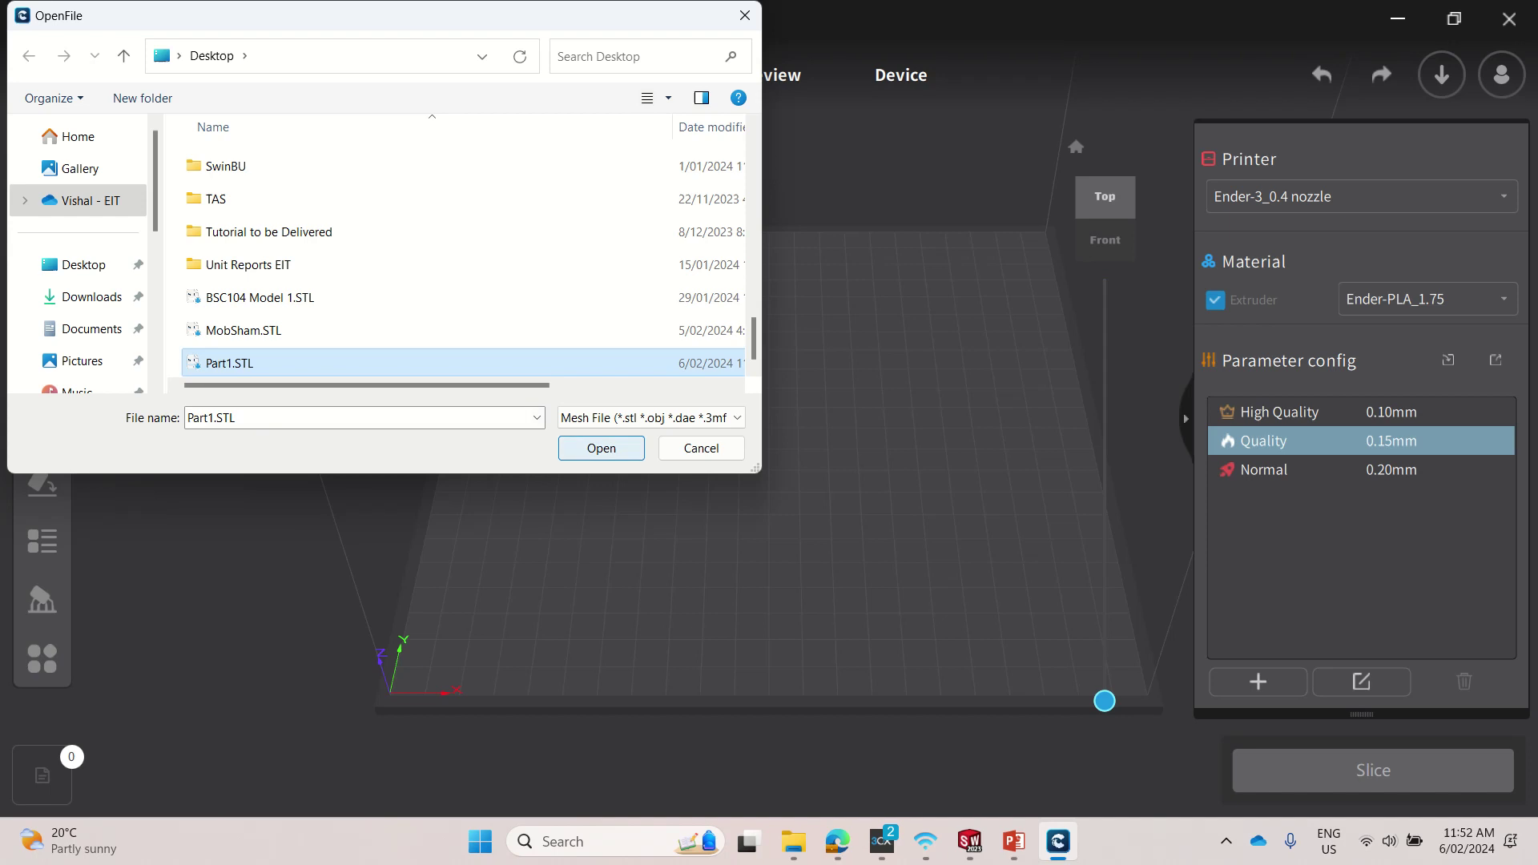
{"action": "key", "text": "Return"}
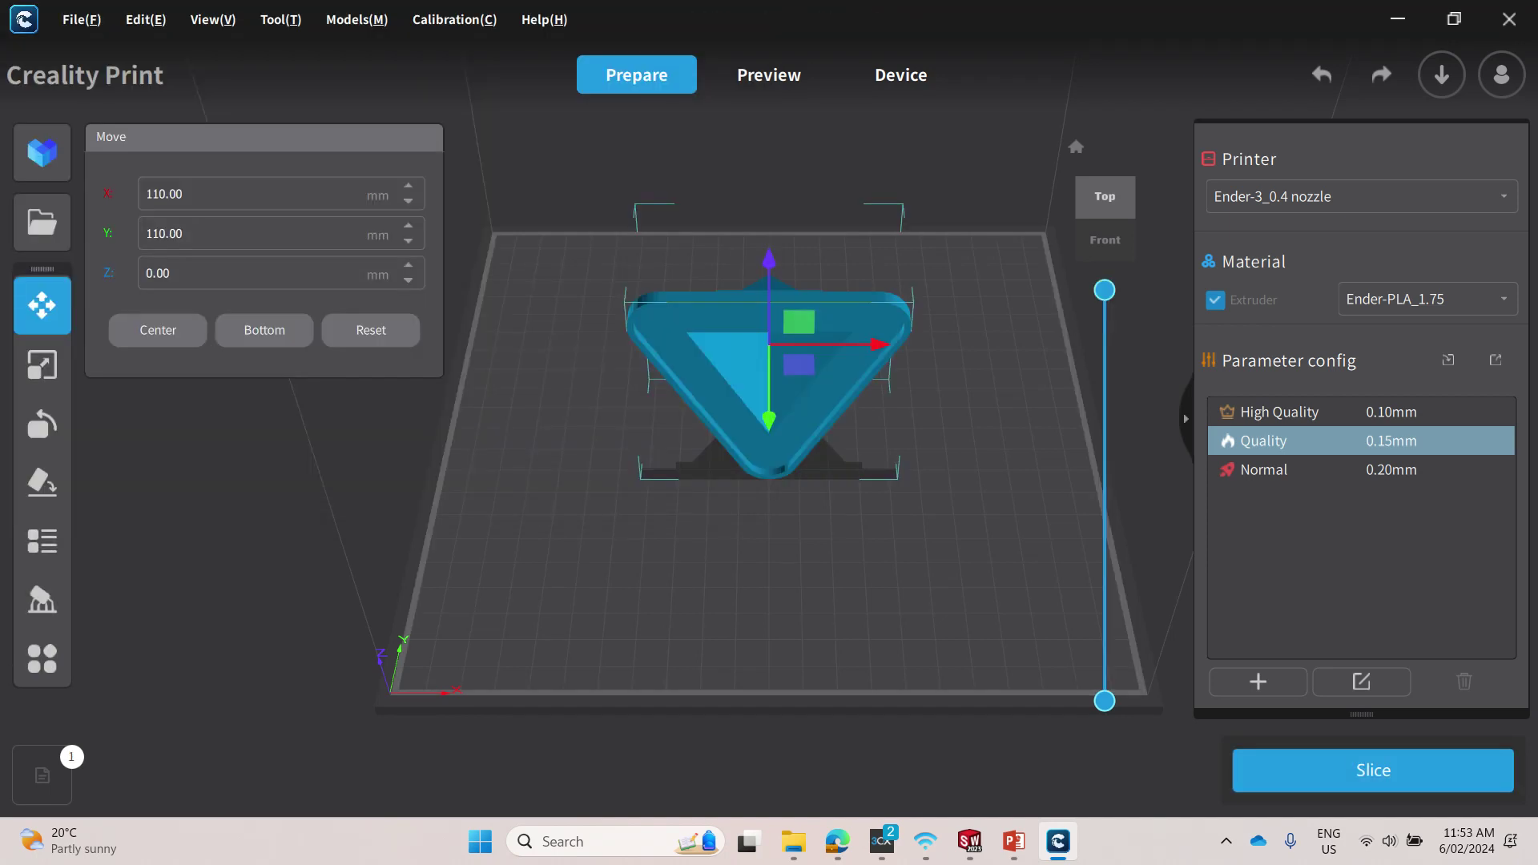
{"action": "right_click_drag", "start_coordinate": [801, 561], "coordinate": [921, 521]}
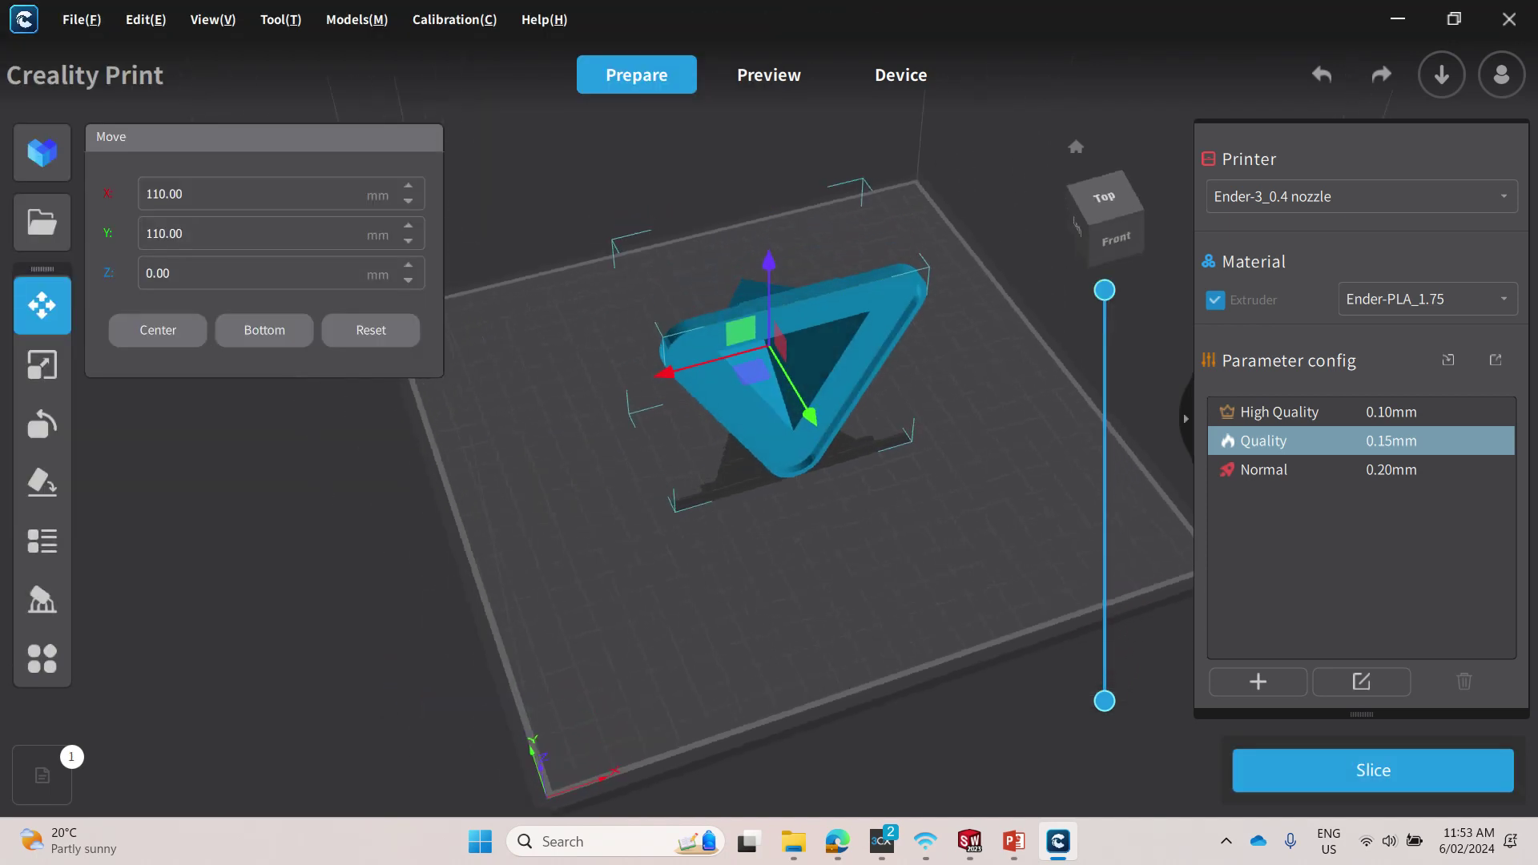
{"action": "mouse_move", "coordinate": [801, 521]}
{"action": "right_mouse_down"}
{"action": "mouse_move", "coordinate": [801, 449]}
{"action": "mouse_move", "coordinate": [809, 480]}
{"action": "mouse_move", "coordinate": [881, 493]}
{"action": "mouse_move", "coordinate": [783, 493]}
{"action": "right_mouse_up"}
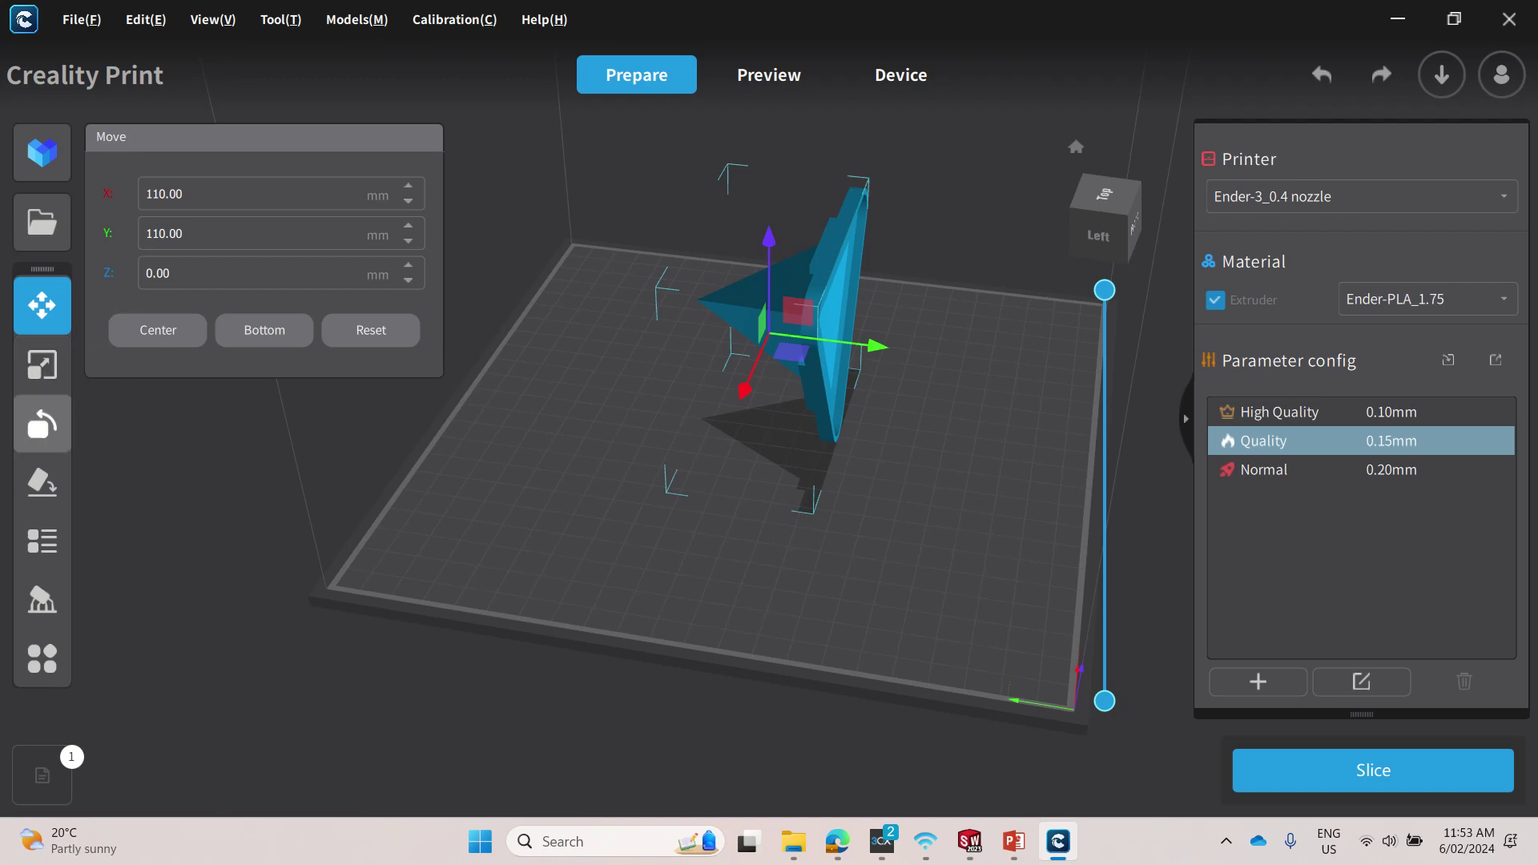
- Rotate the phone stand to 90° about X with two +45° turns, then orbit to check
{"action": "left_click", "coordinate": [42, 424]}
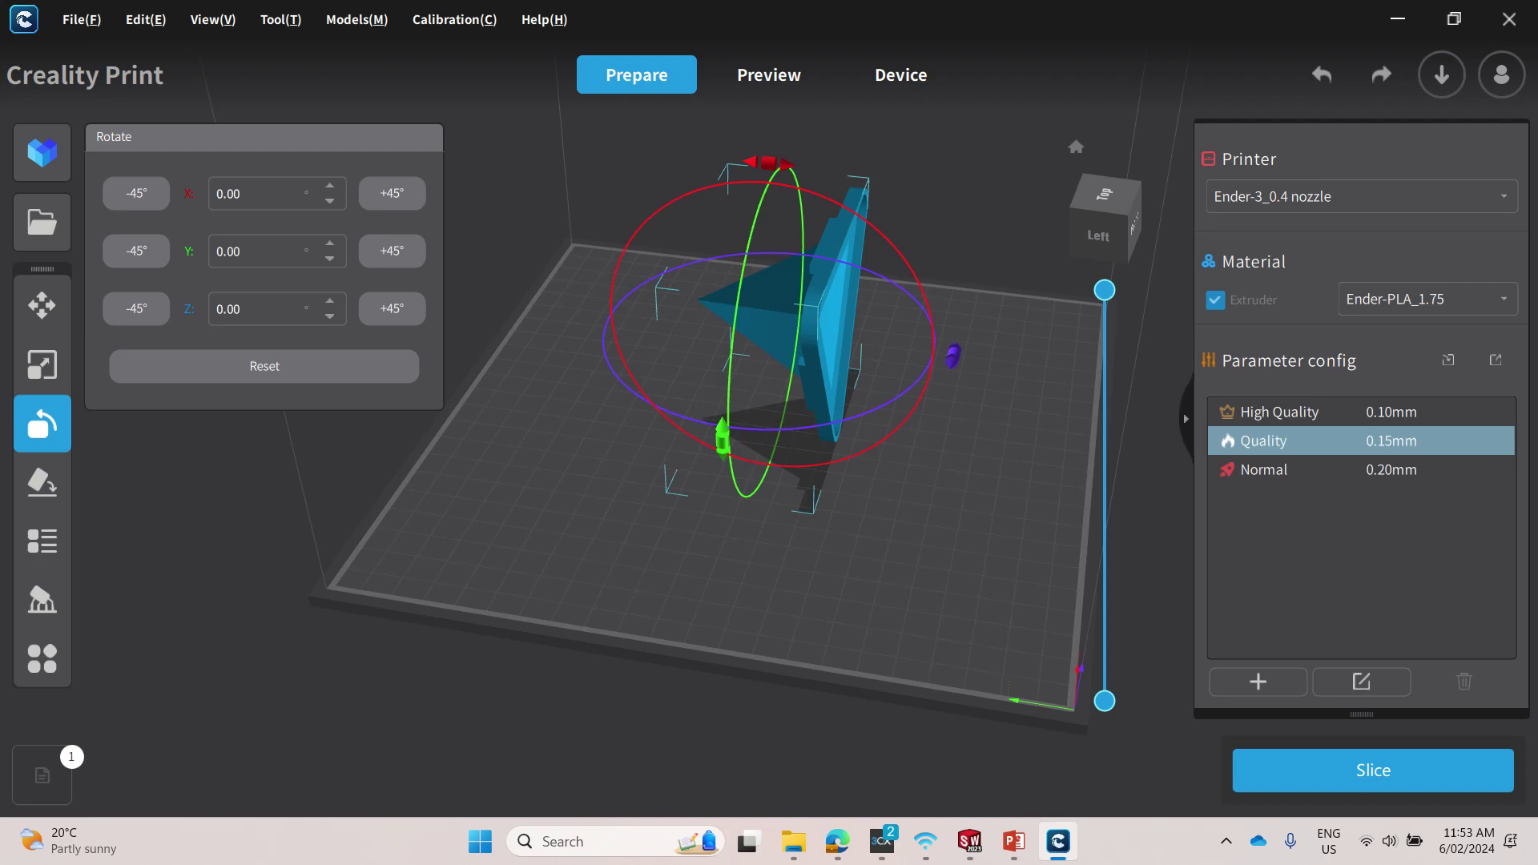
{"action": "key", "text": "ctrl+a"}
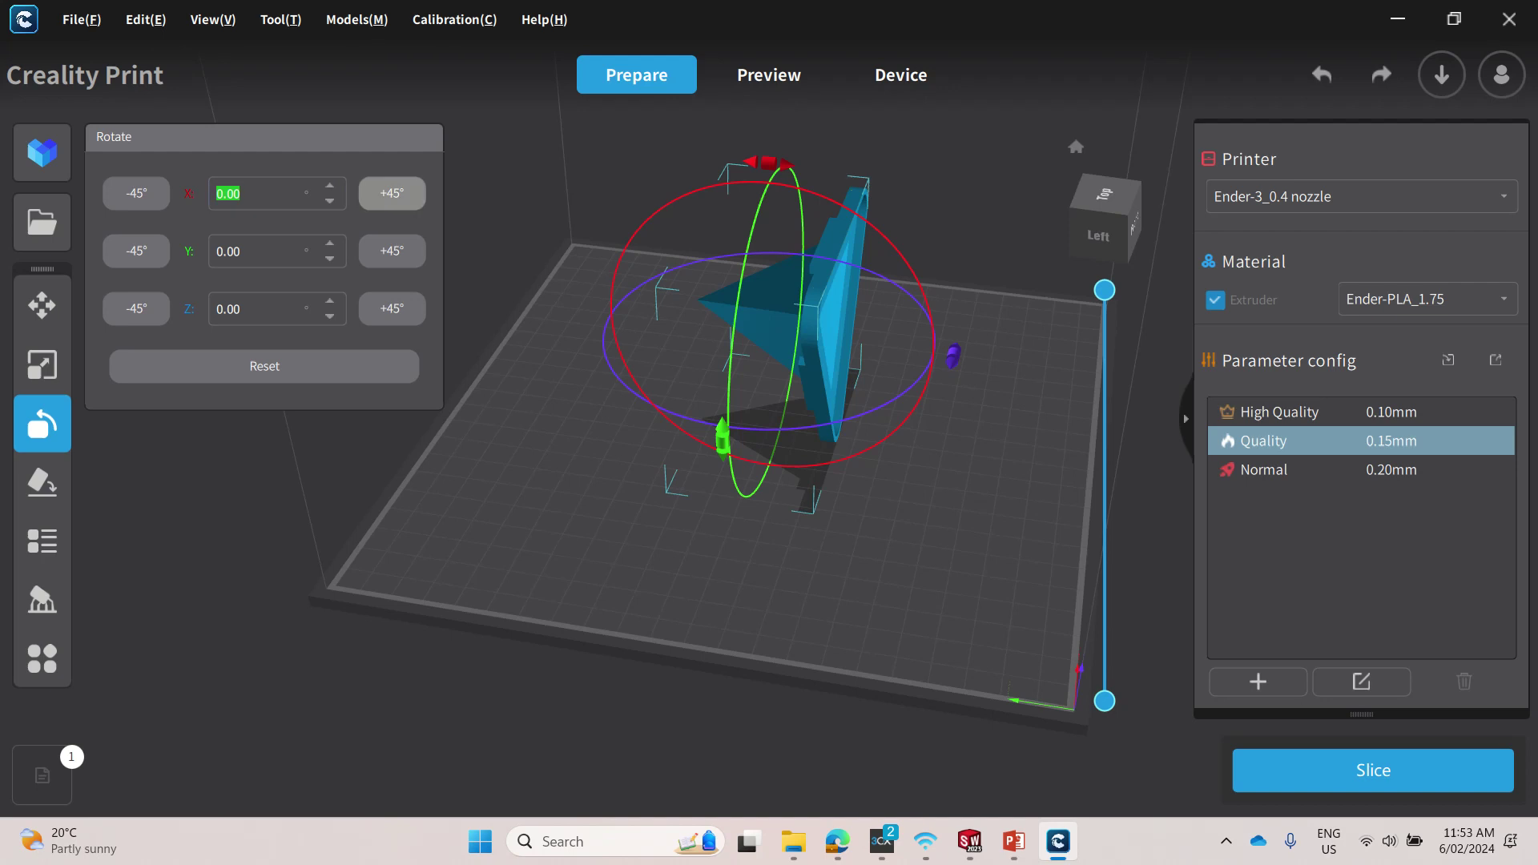
{"action": "left_click", "coordinate": [391, 193]}
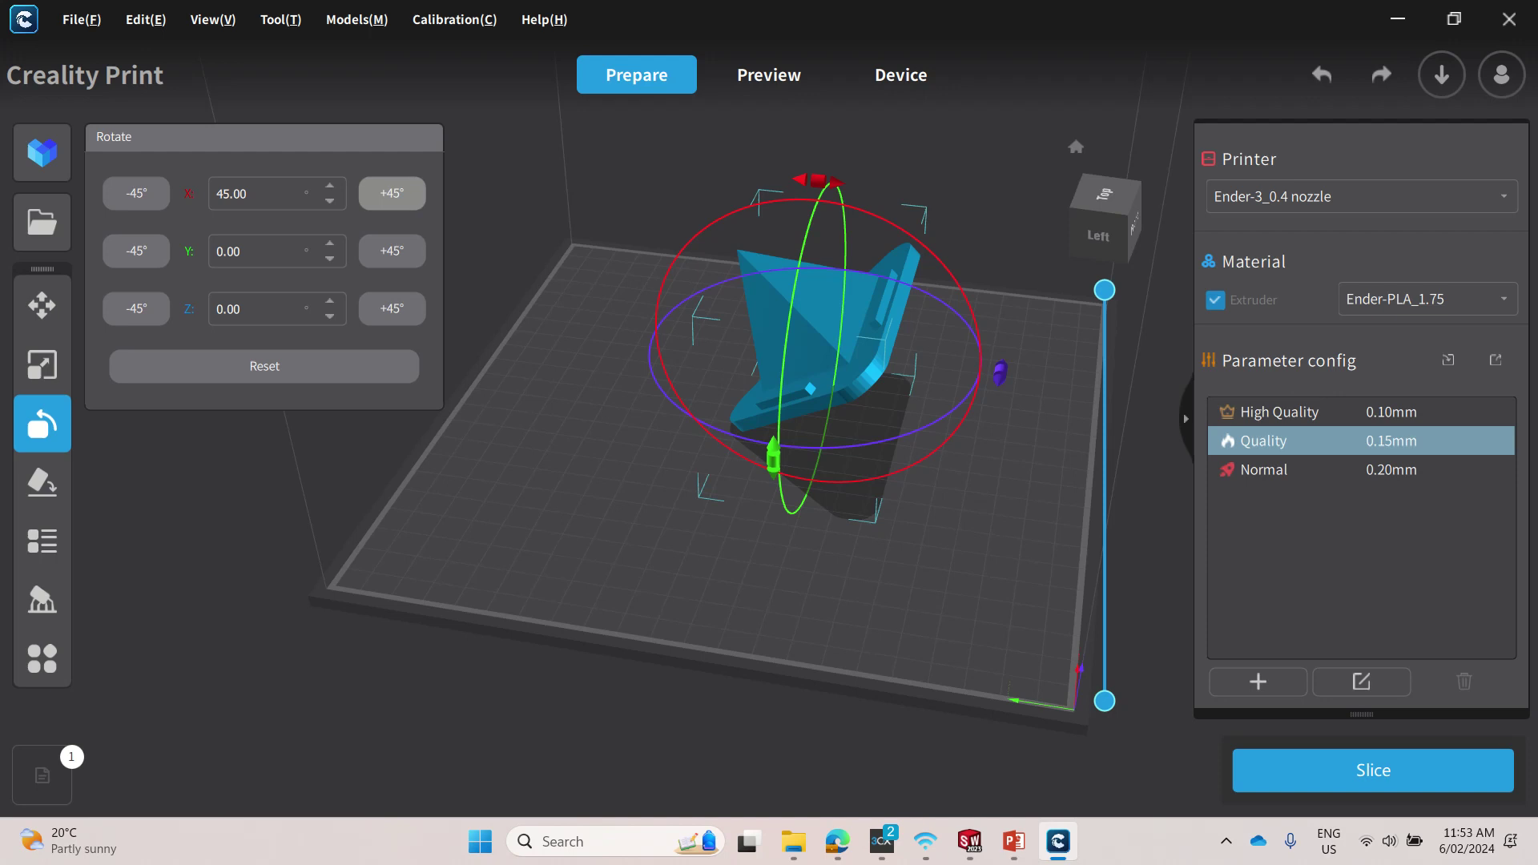
{"action": "left_click", "coordinate": [391, 193]}
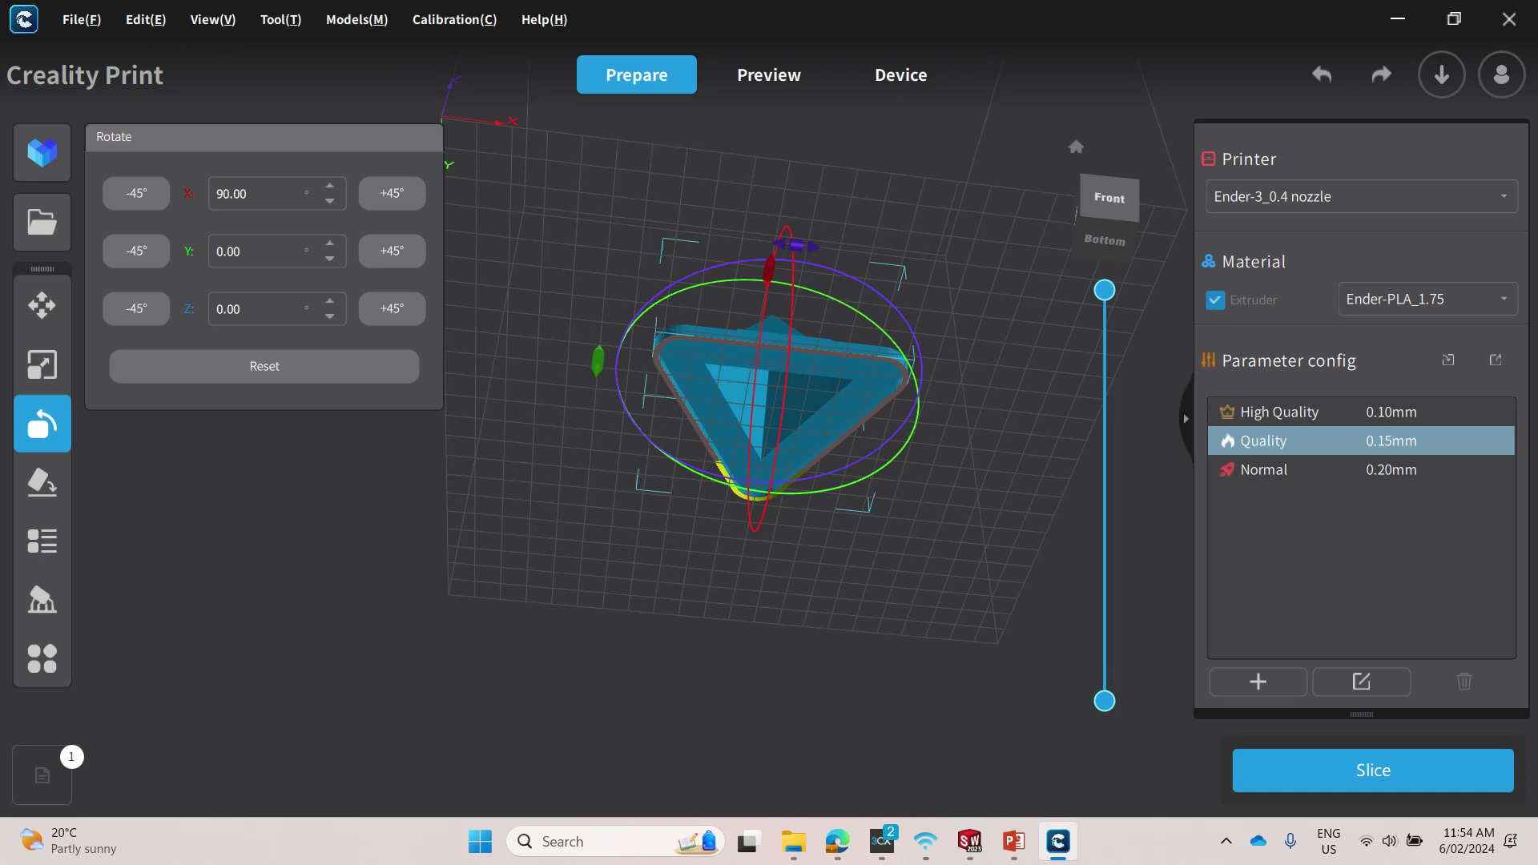
{"action": "right_click_drag", "start_coordinate": [769, 384], "coordinate": [784, 376]}
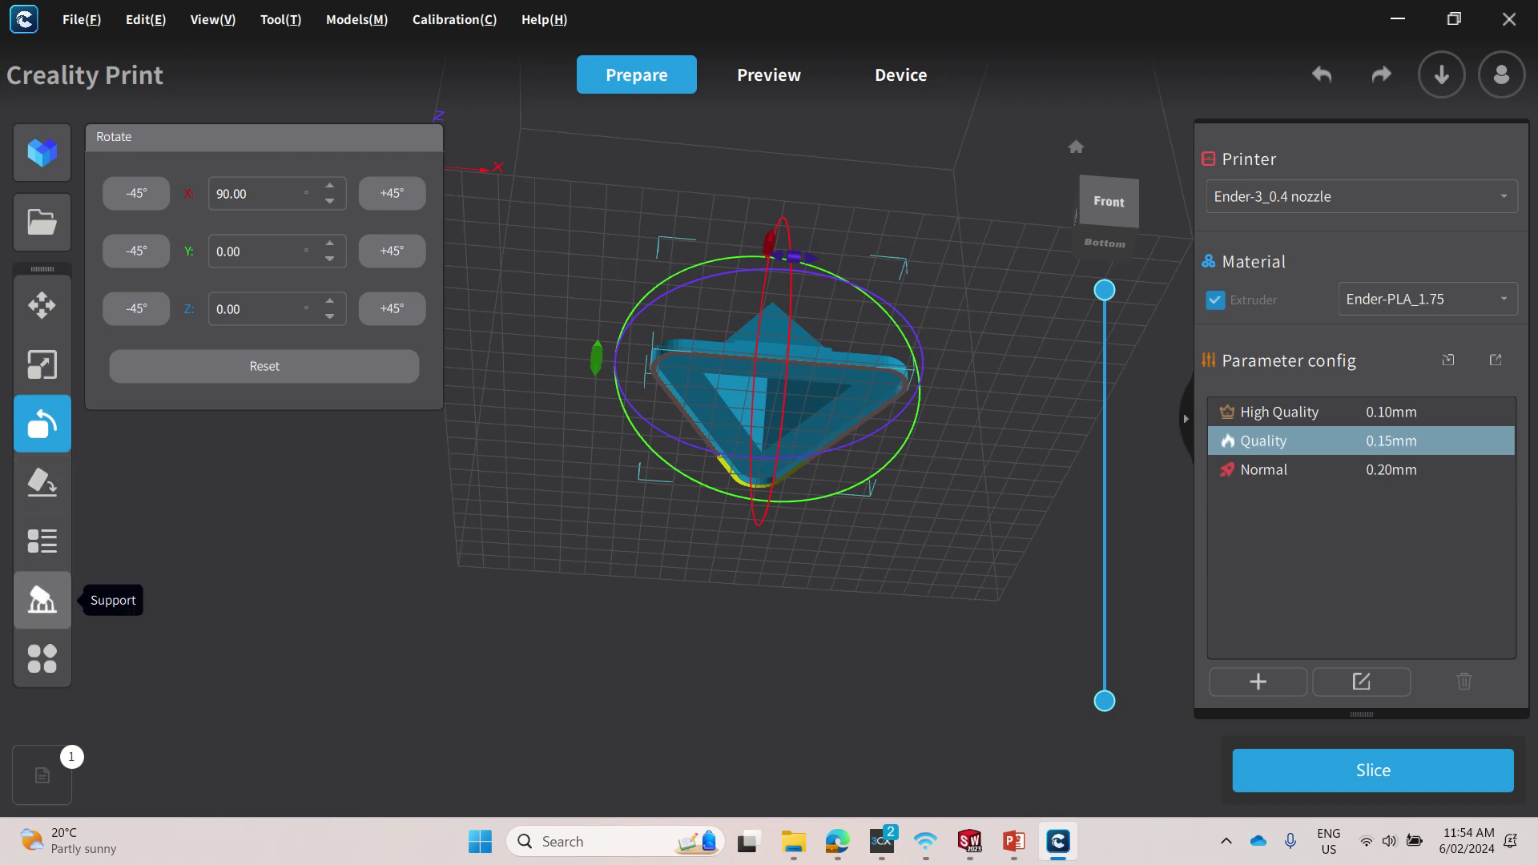
- Generate automatic supports under the rotated phone stand with the Support tool
{"action": "left_click", "coordinate": [42, 600]}
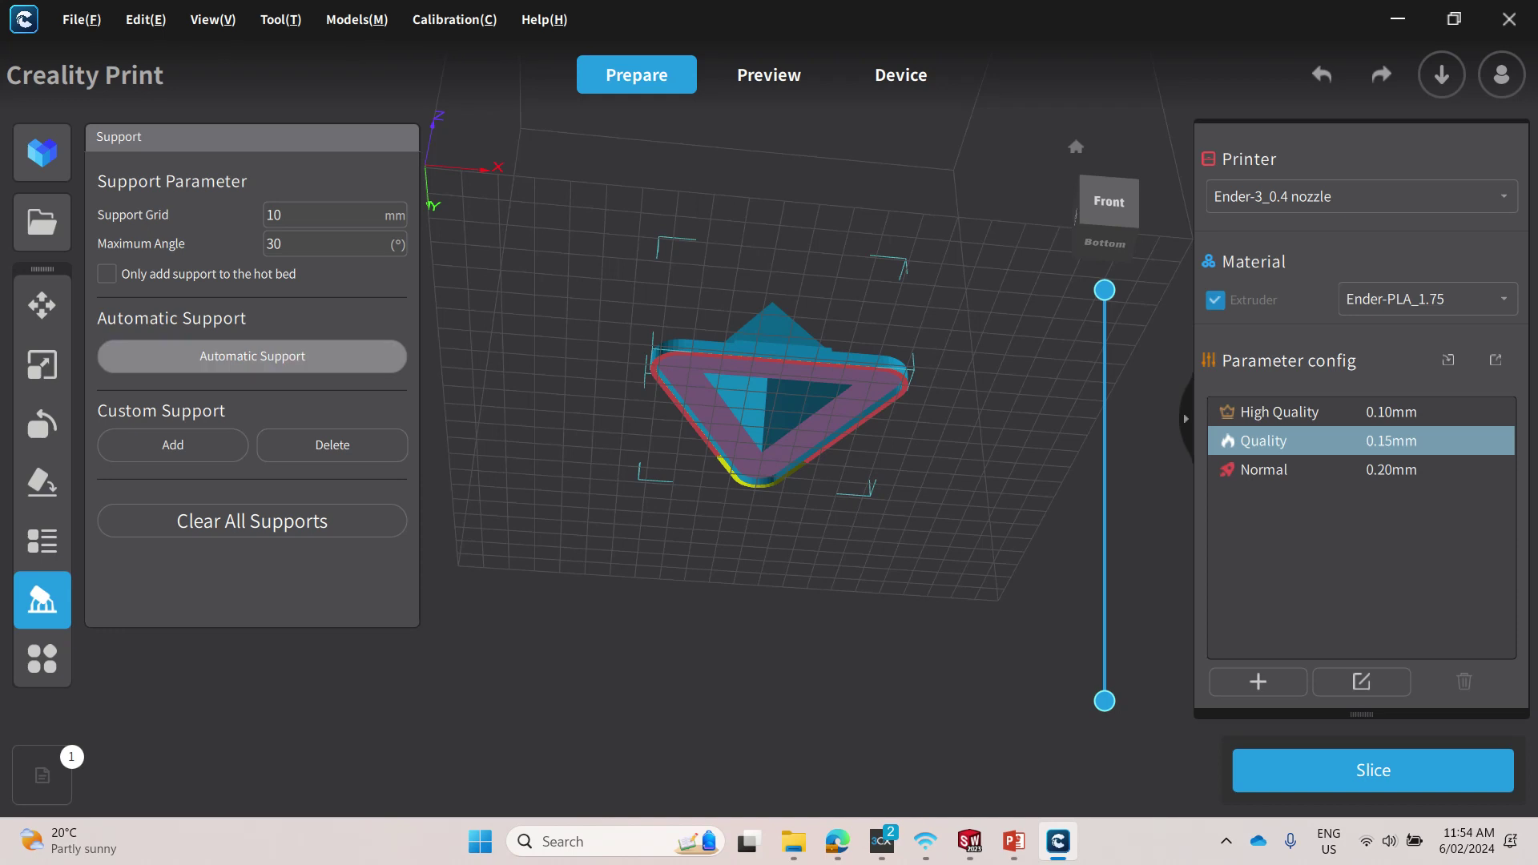
{"action": "left_click", "coordinate": [252, 355]}
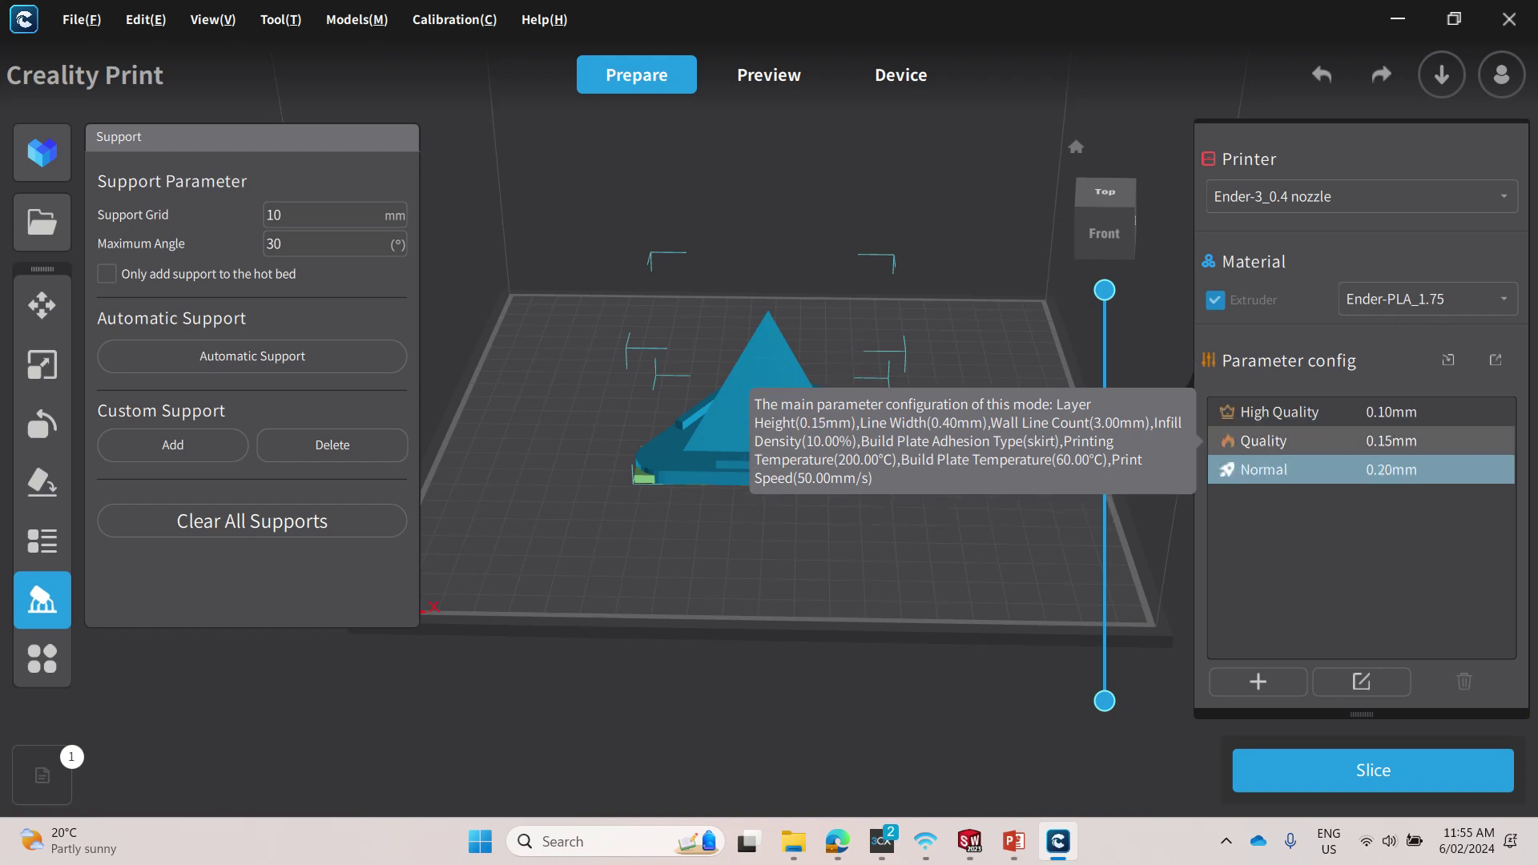
- Slice with the Quality 0.15 mm profile (2h34m, 19.84 g) and show the G-code text
{"action": "key", "text": "Up"}
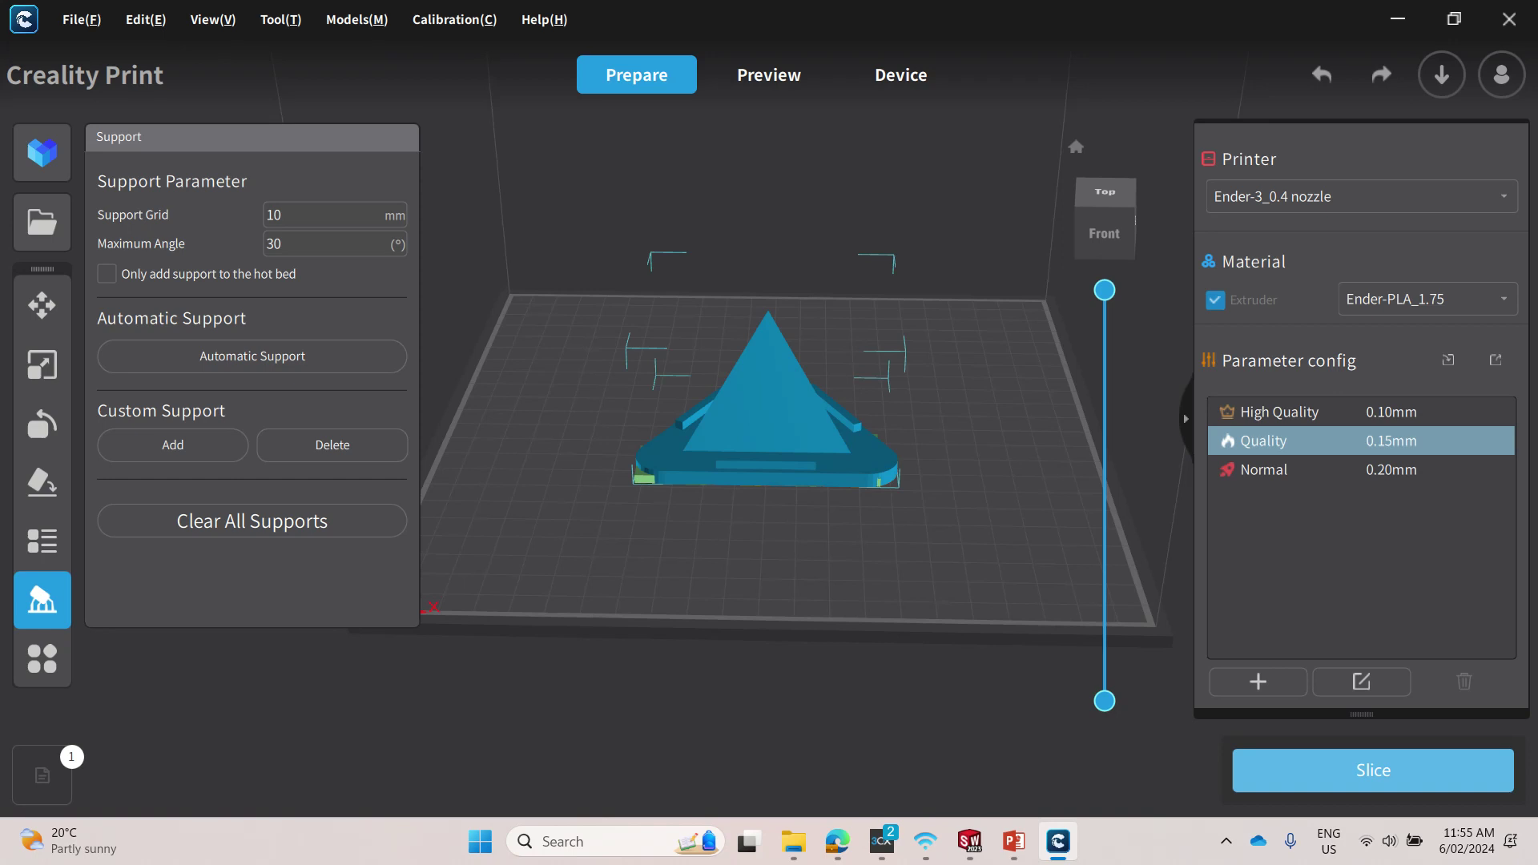
{"action": "left_click", "coordinate": [1373, 769]}
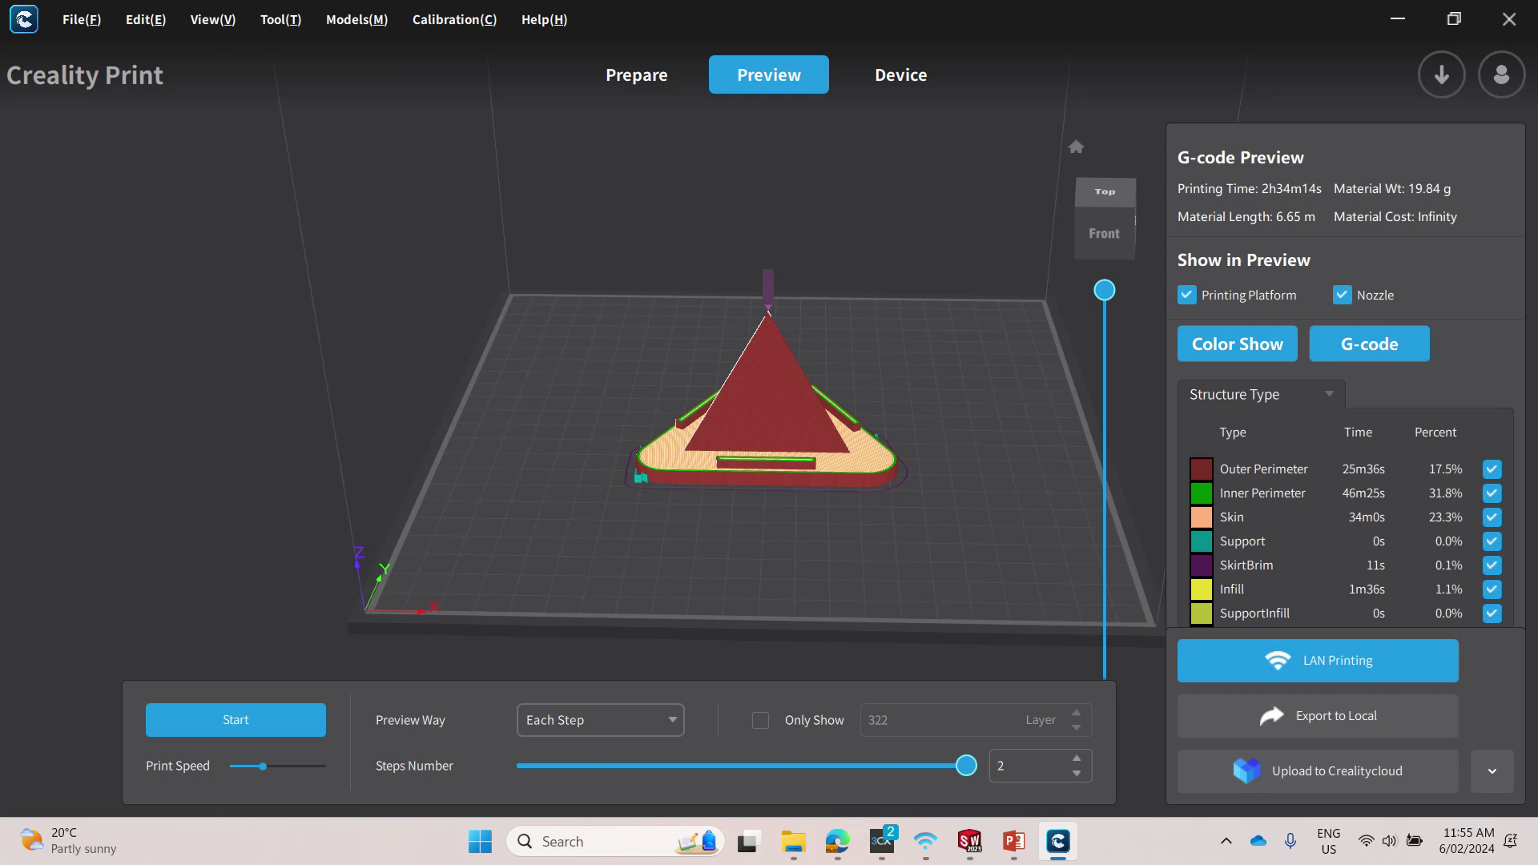
{"action": "left_click", "coordinate": [1369, 344]}
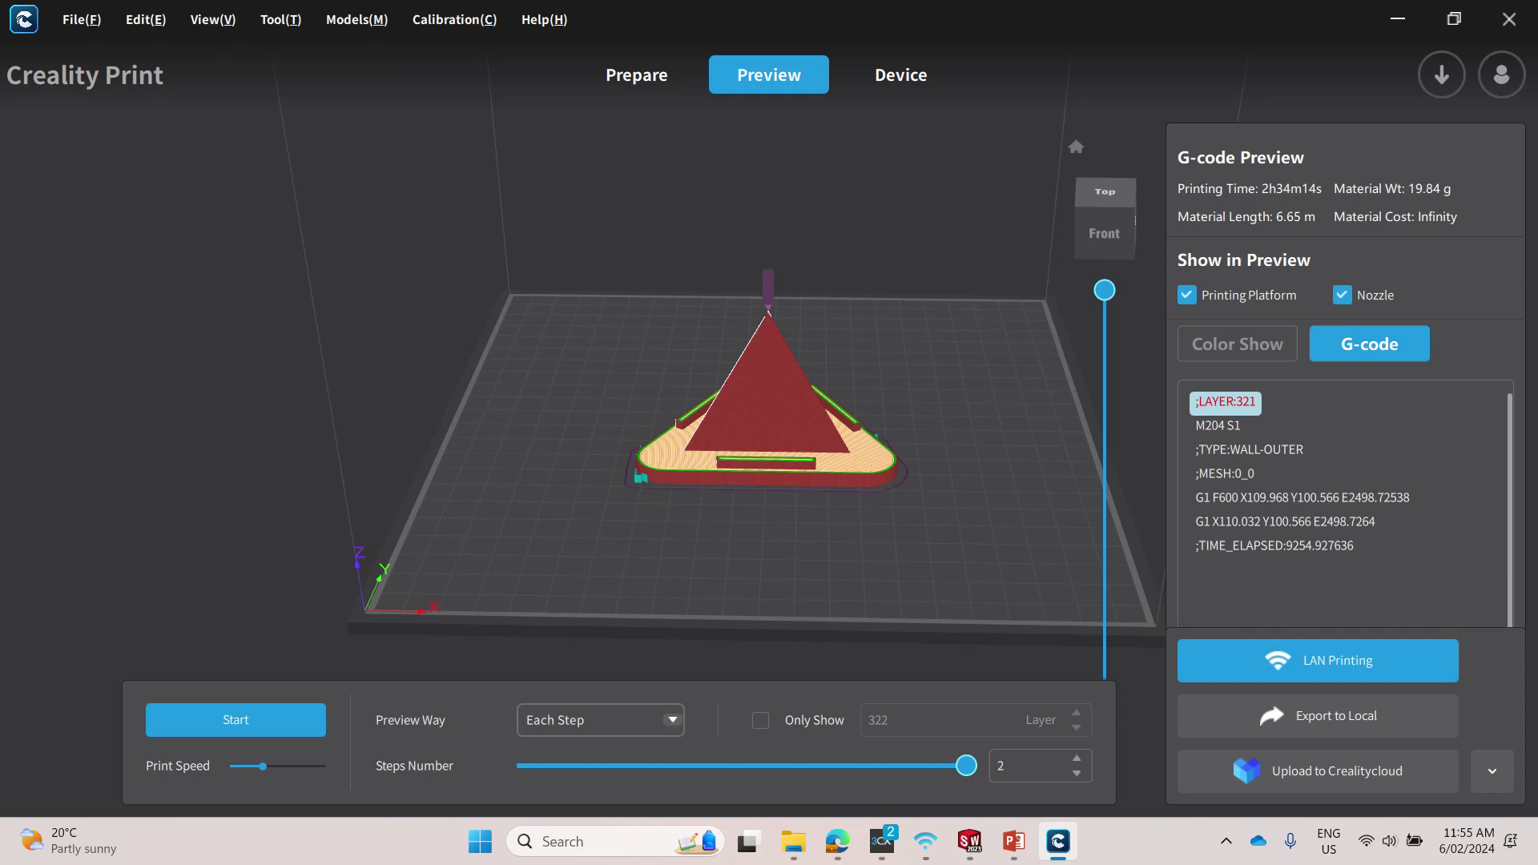
{"action": "left_click", "coordinate": [672, 719]}
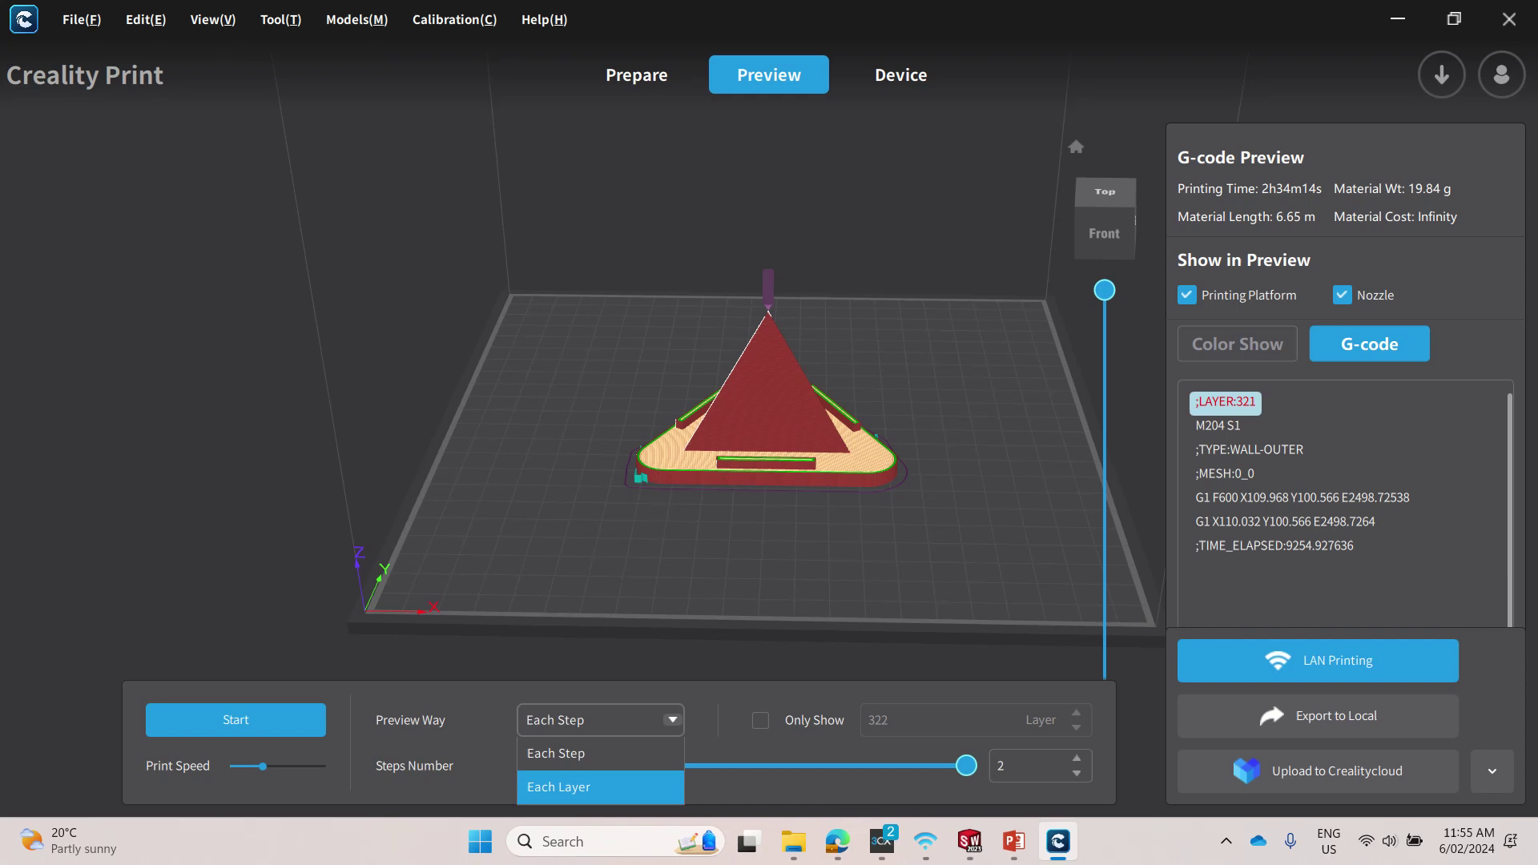
- Set Preview Way to Each Layer and play the preview through to layer 321
{"action": "left_click", "coordinate": [559, 786]}
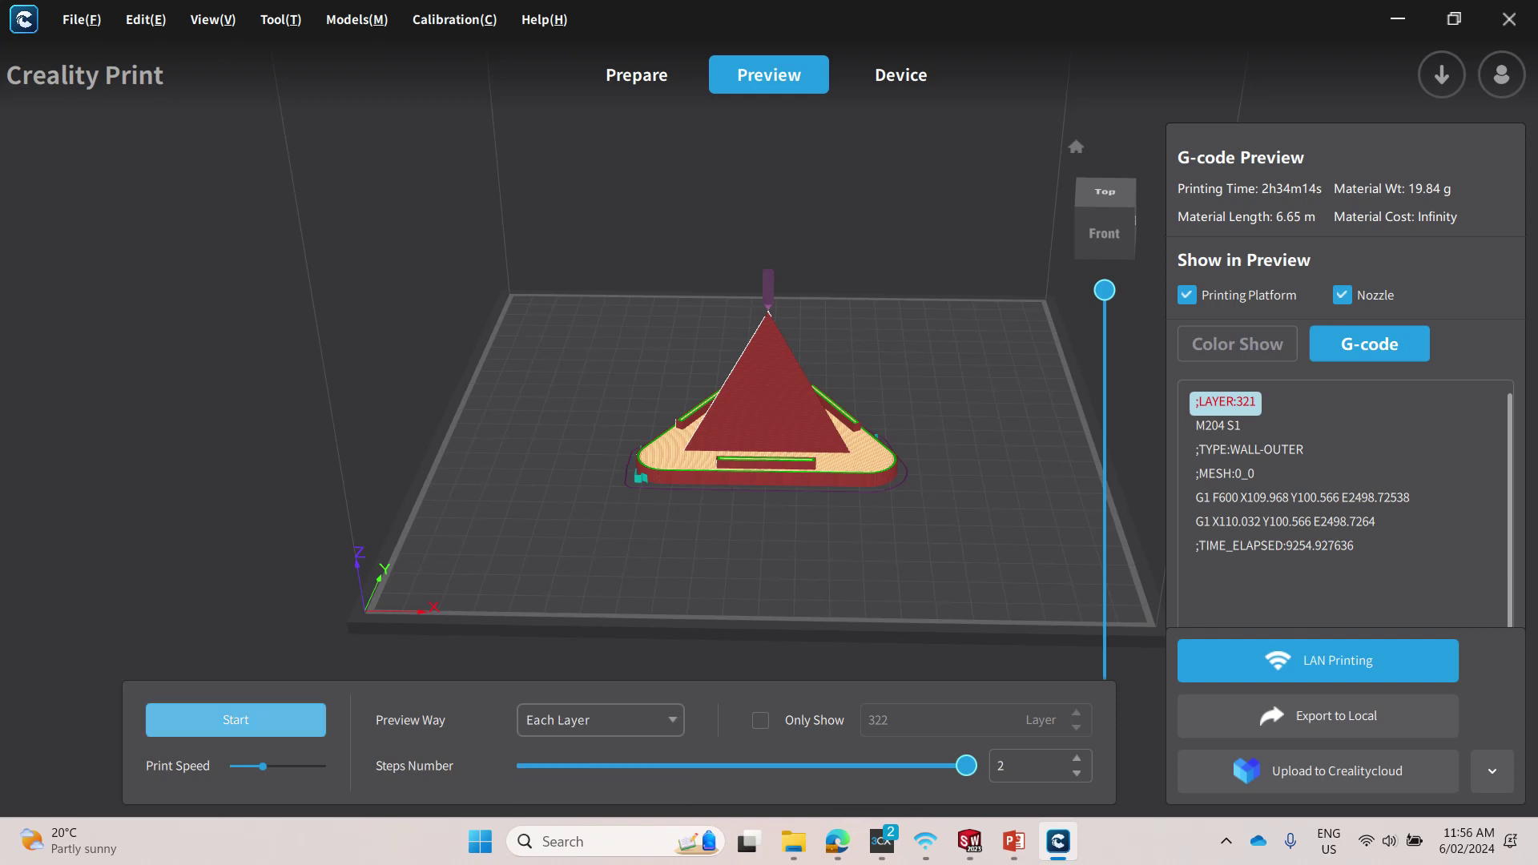
{"action": "left_click", "coordinate": [235, 719]}
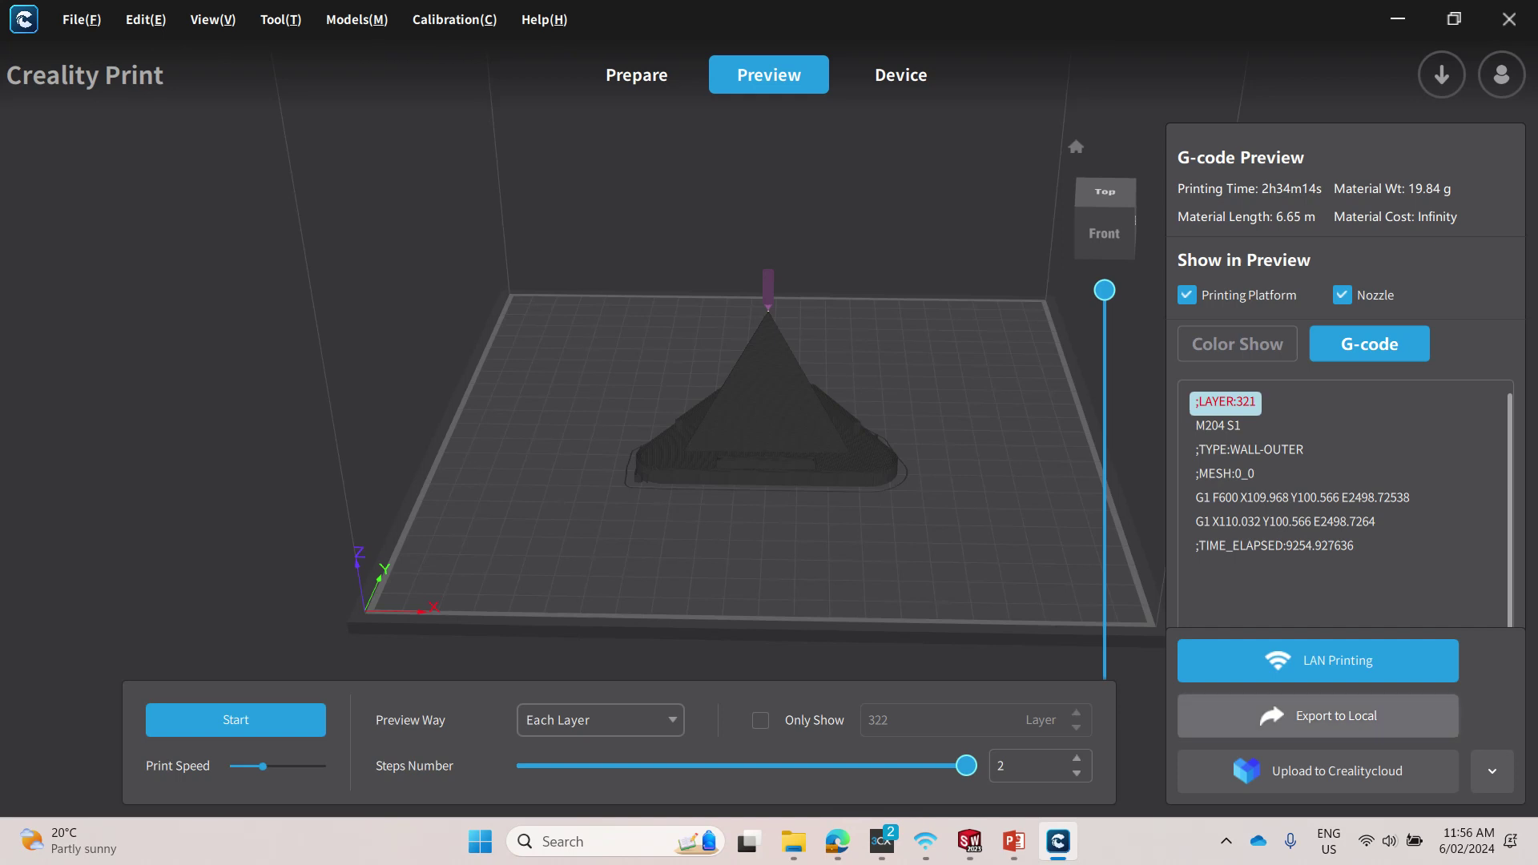
- Export the sliced G-code to the Desktop under its default gcode file name
{"action": "left_click", "coordinate": [1318, 715]}
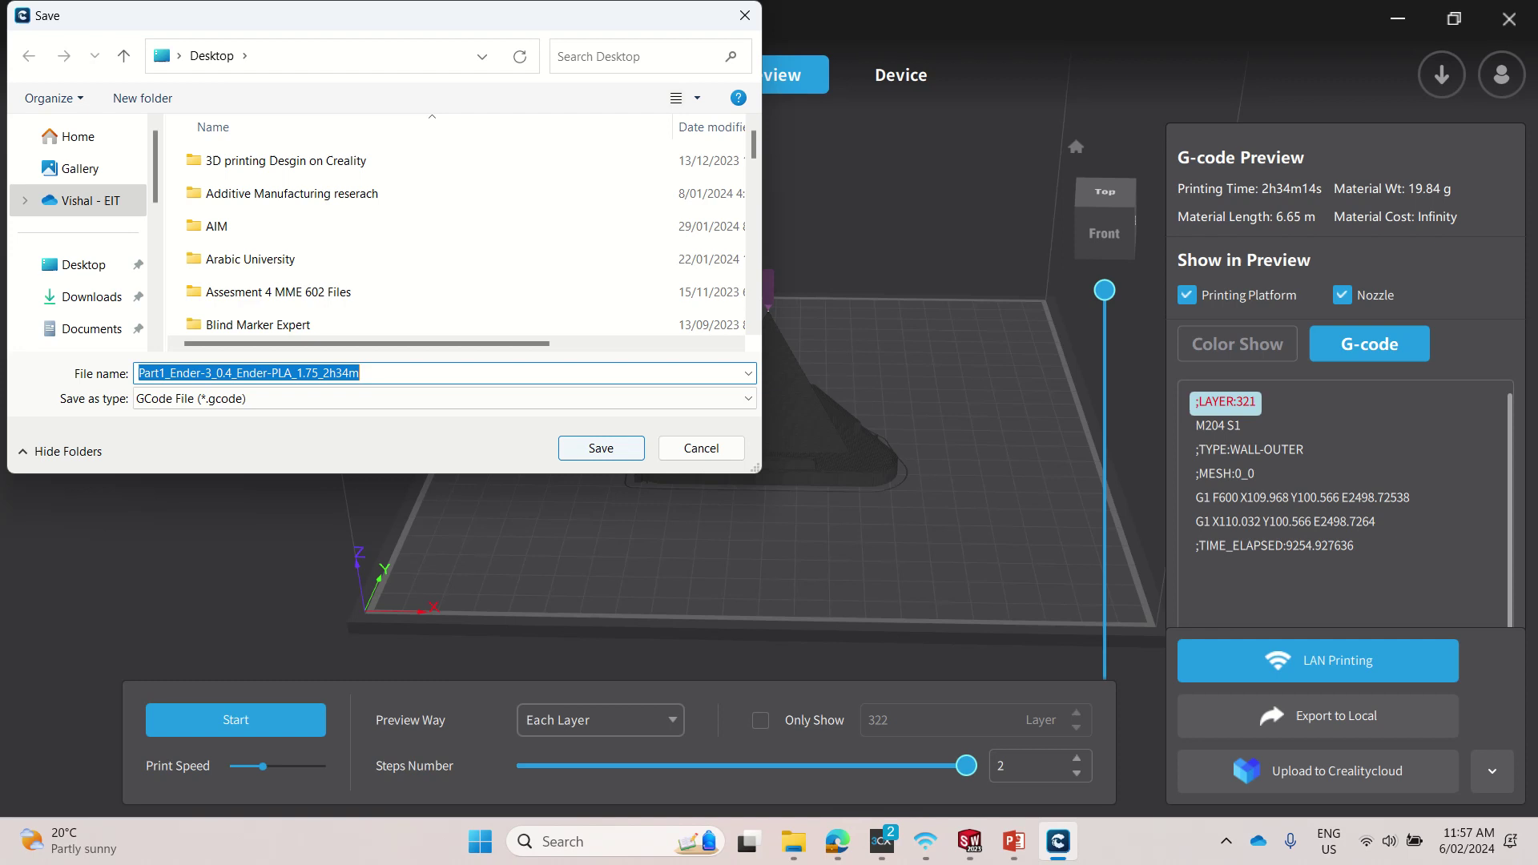
{"action": "left_click", "coordinate": [601, 447]}
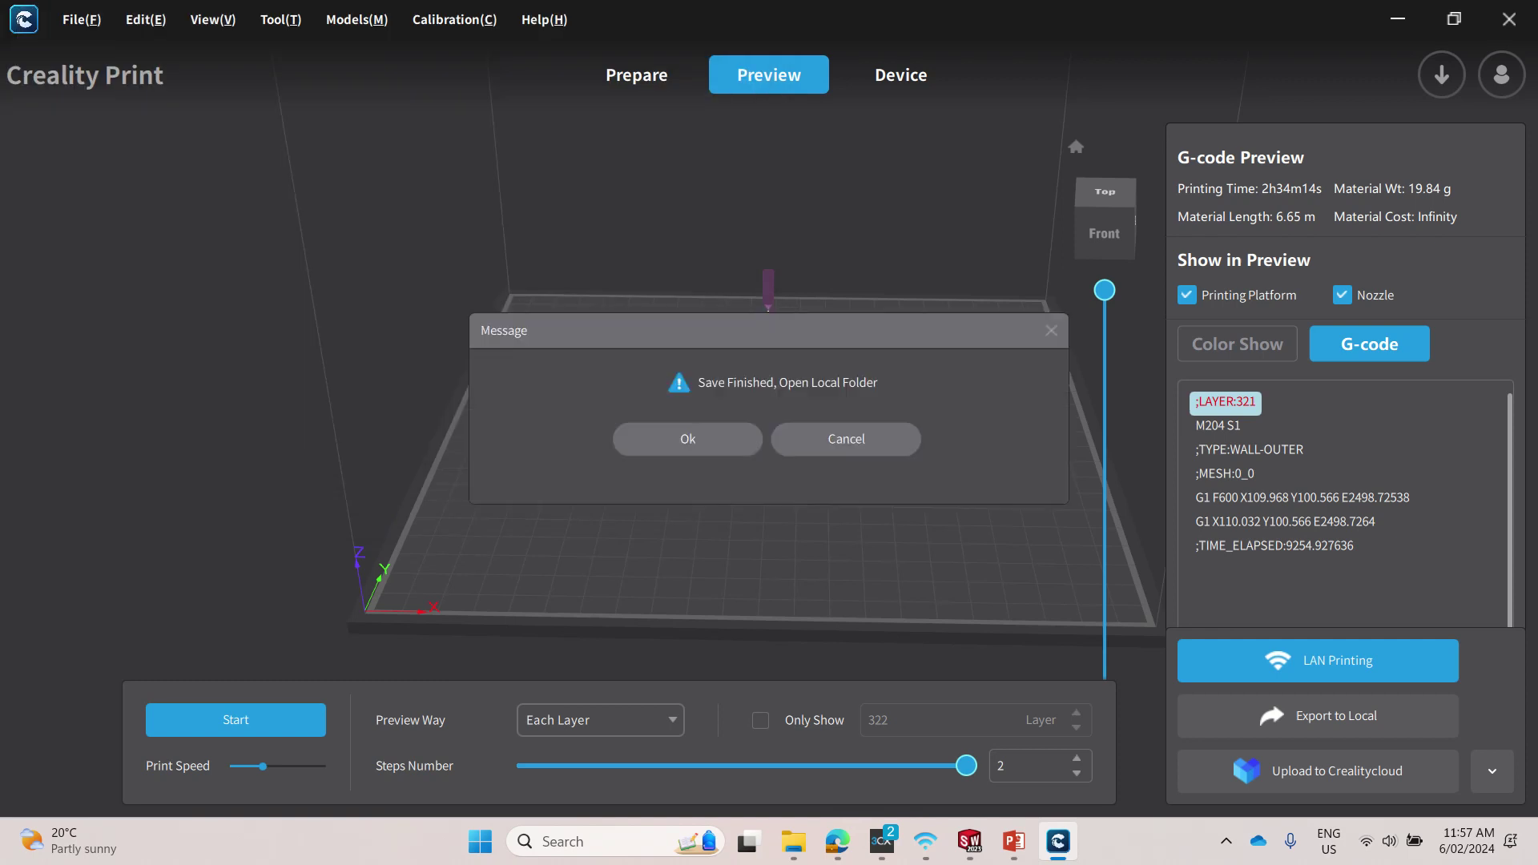
- Find Part1_Ender-3_0.4_Ender-PLA_1.75_2h34m.gcode on the Desktop and widen the Name column
{"action": "key", "text": "Return"}
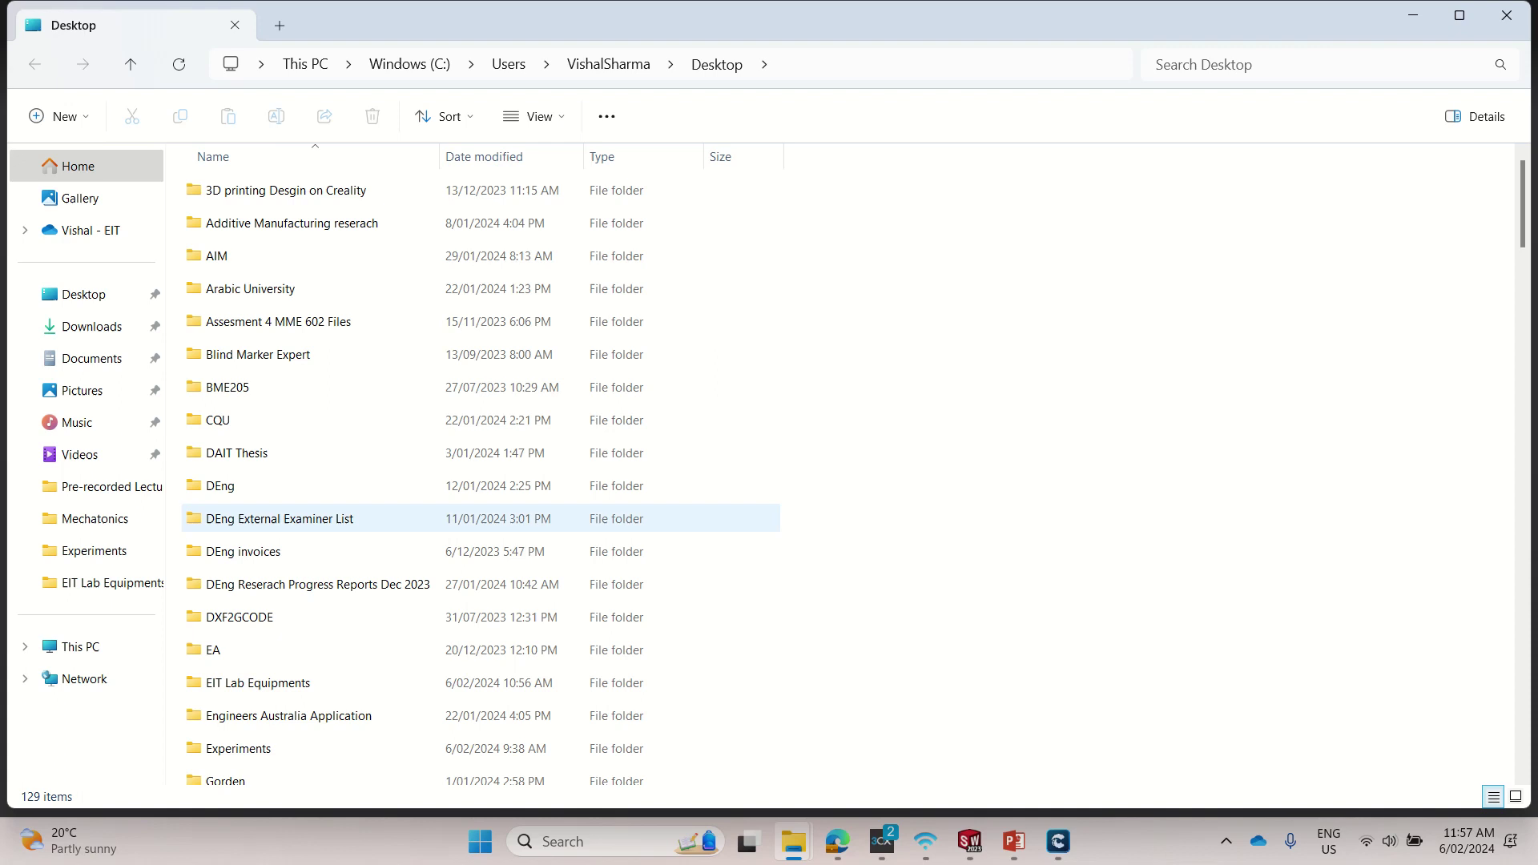
{"action": "left_click", "coordinate": [280, 518]}
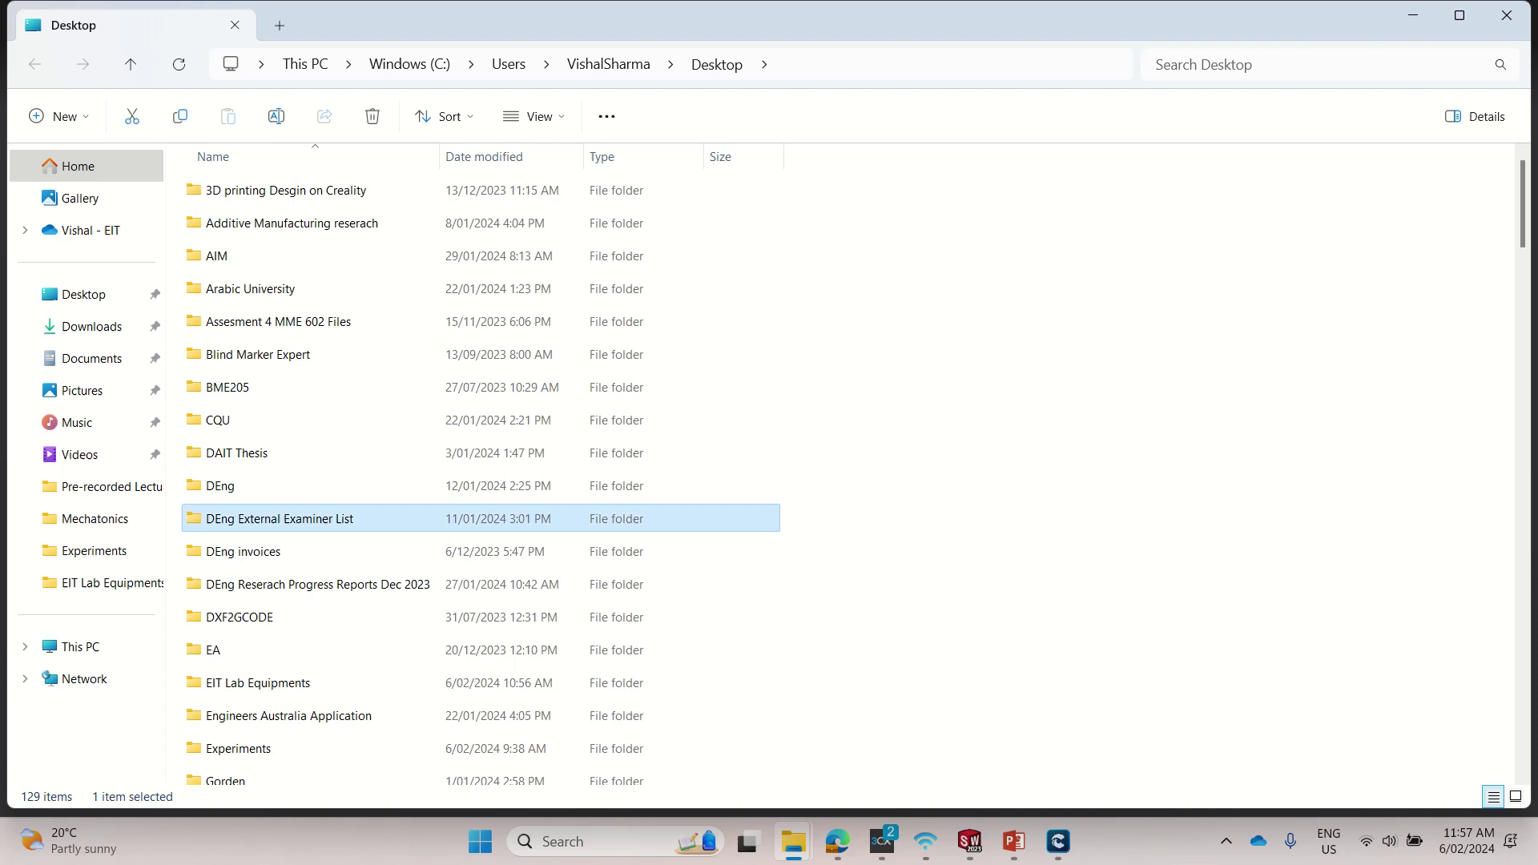
{"action": "key", "text": "p"}
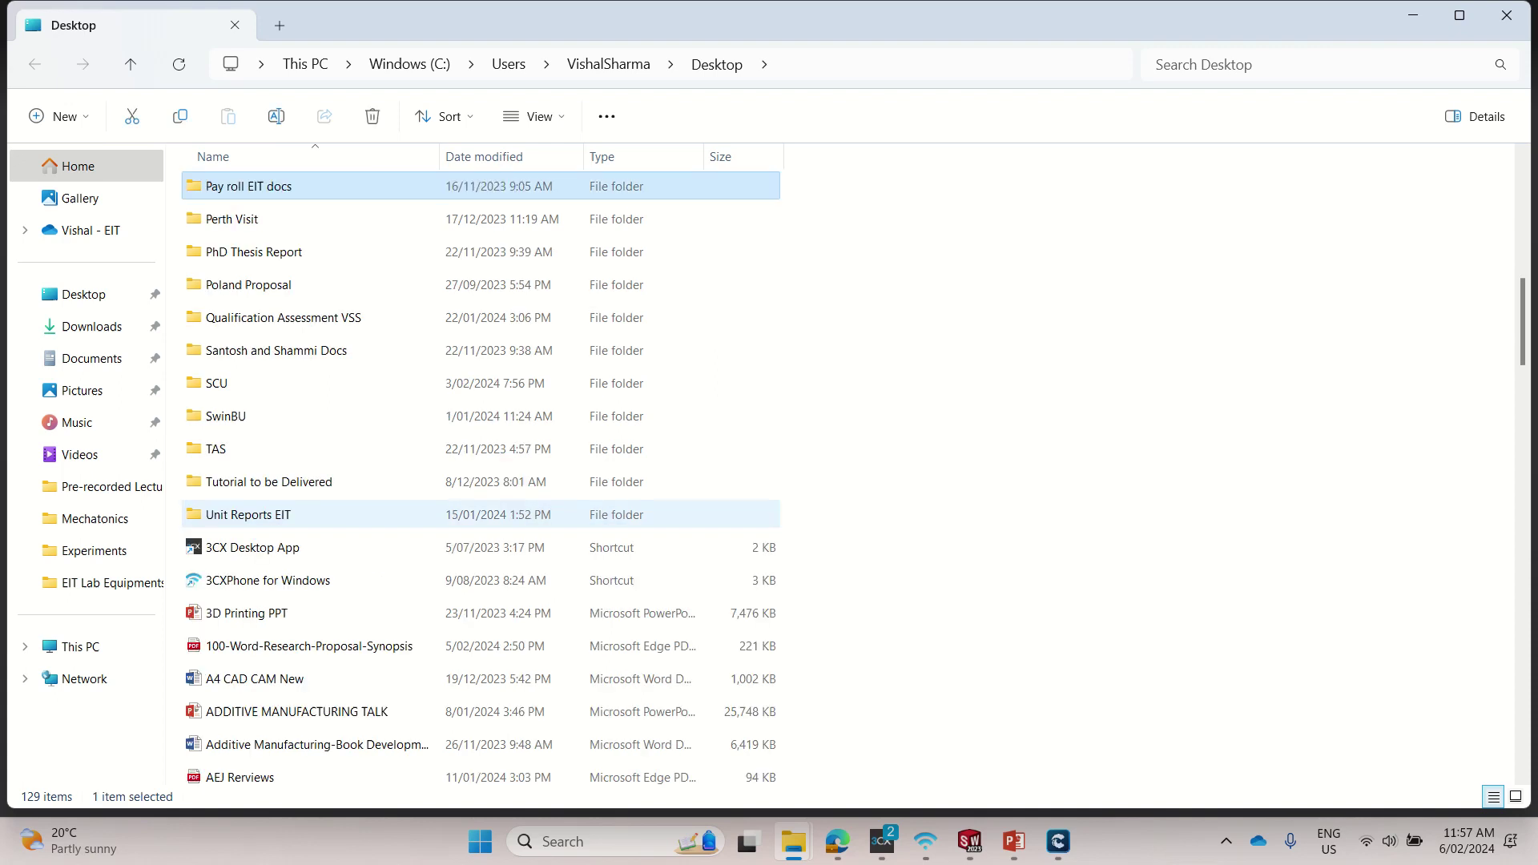
{"action": "scroll", "coordinate": [336, 561], "scroll_direction": "down", "scroll_amount": 2}
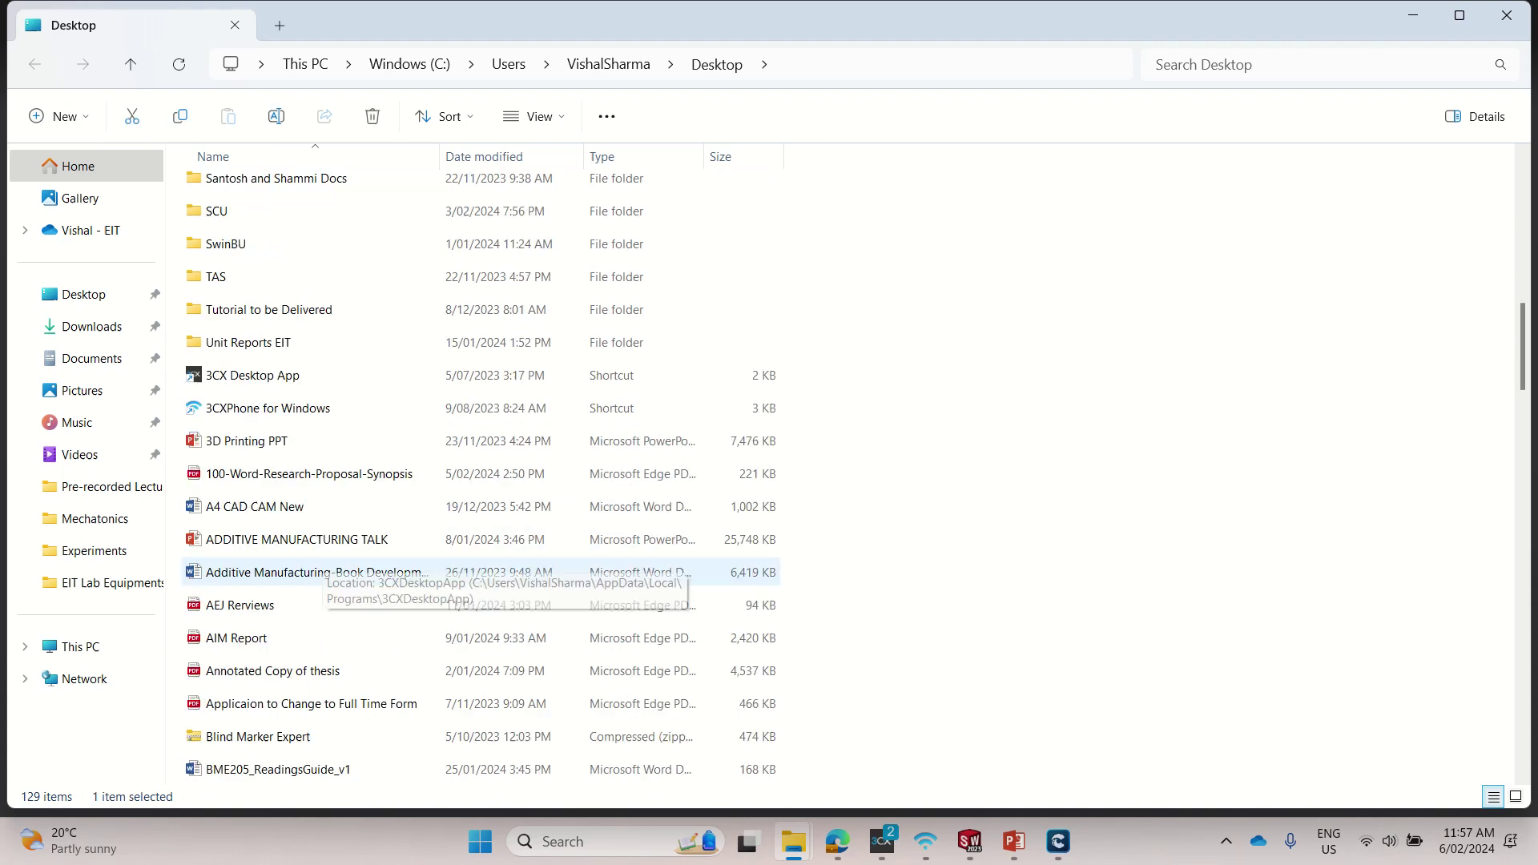
{"action": "key", "text": "Down"}
{"action": "key", "text": "Down"}
{"action": "type", "text": "par"}
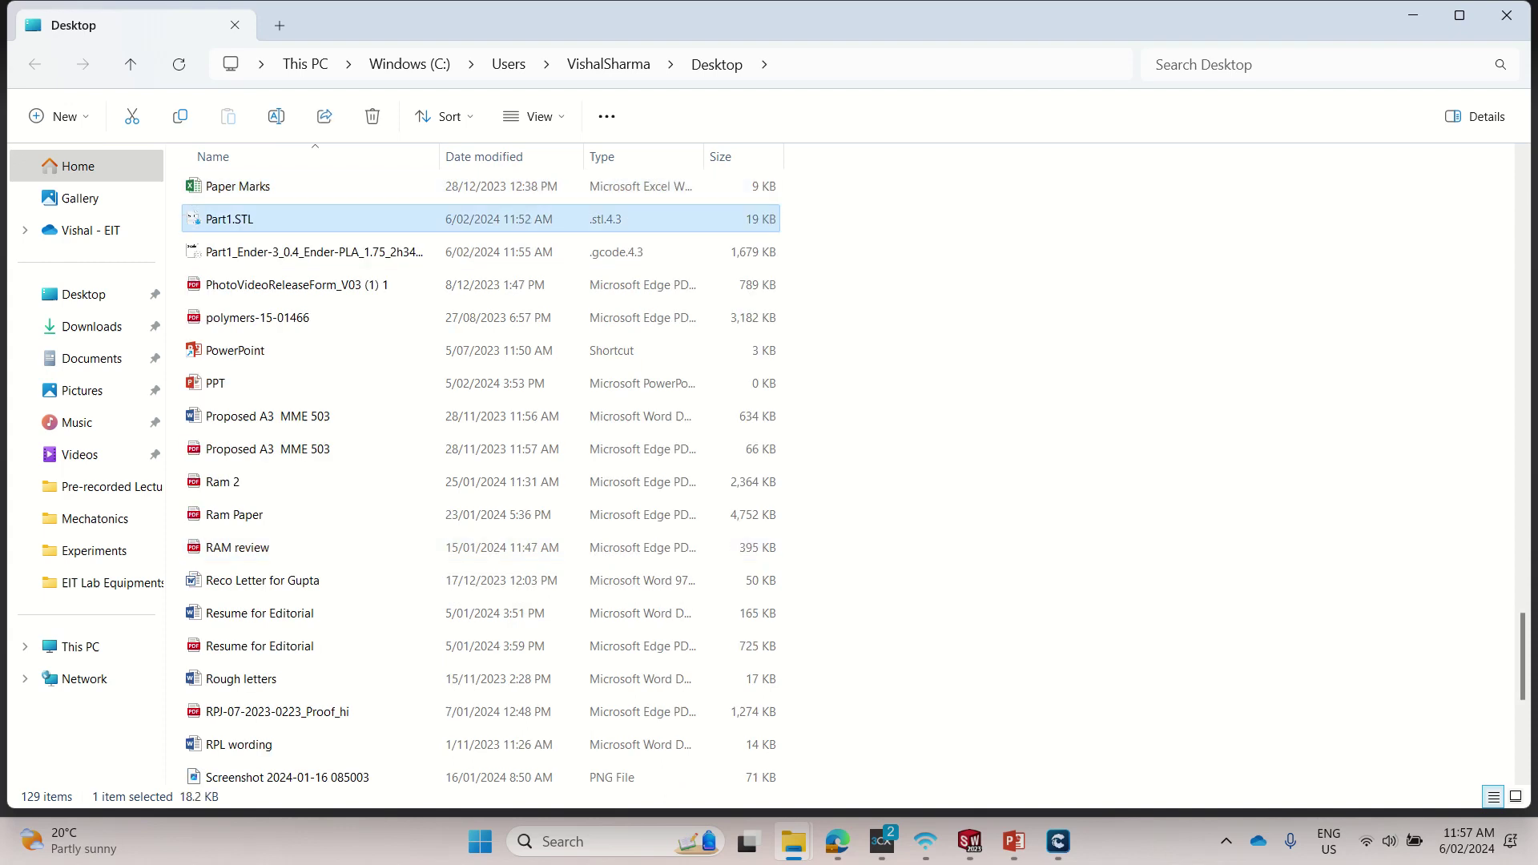
{"action": "key", "text": "Down"}
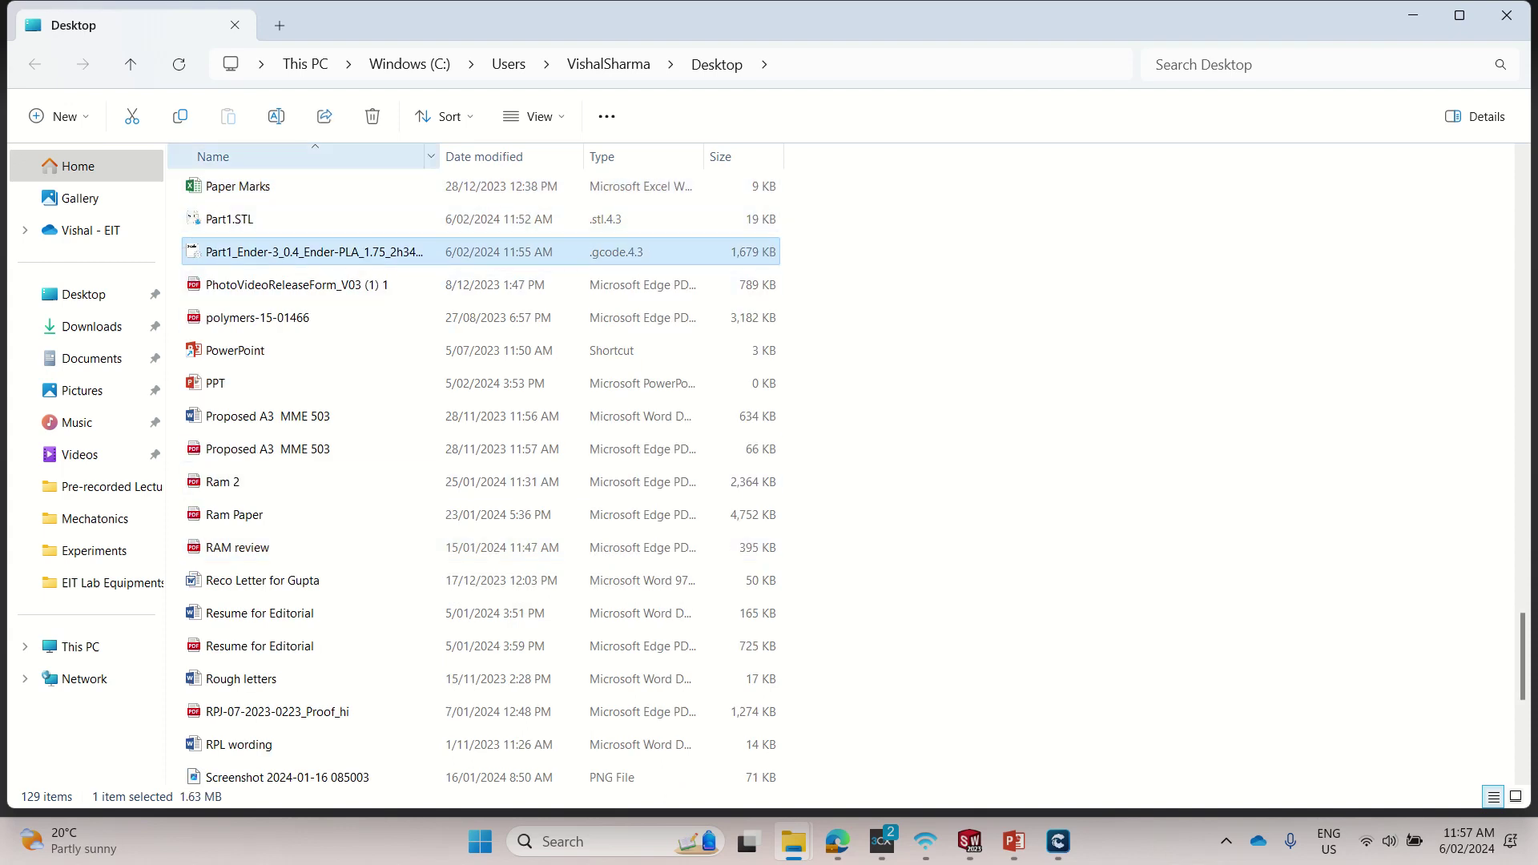
{"action": "left_click_drag", "start_coordinate": [438, 156], "coordinate": [555, 156]}
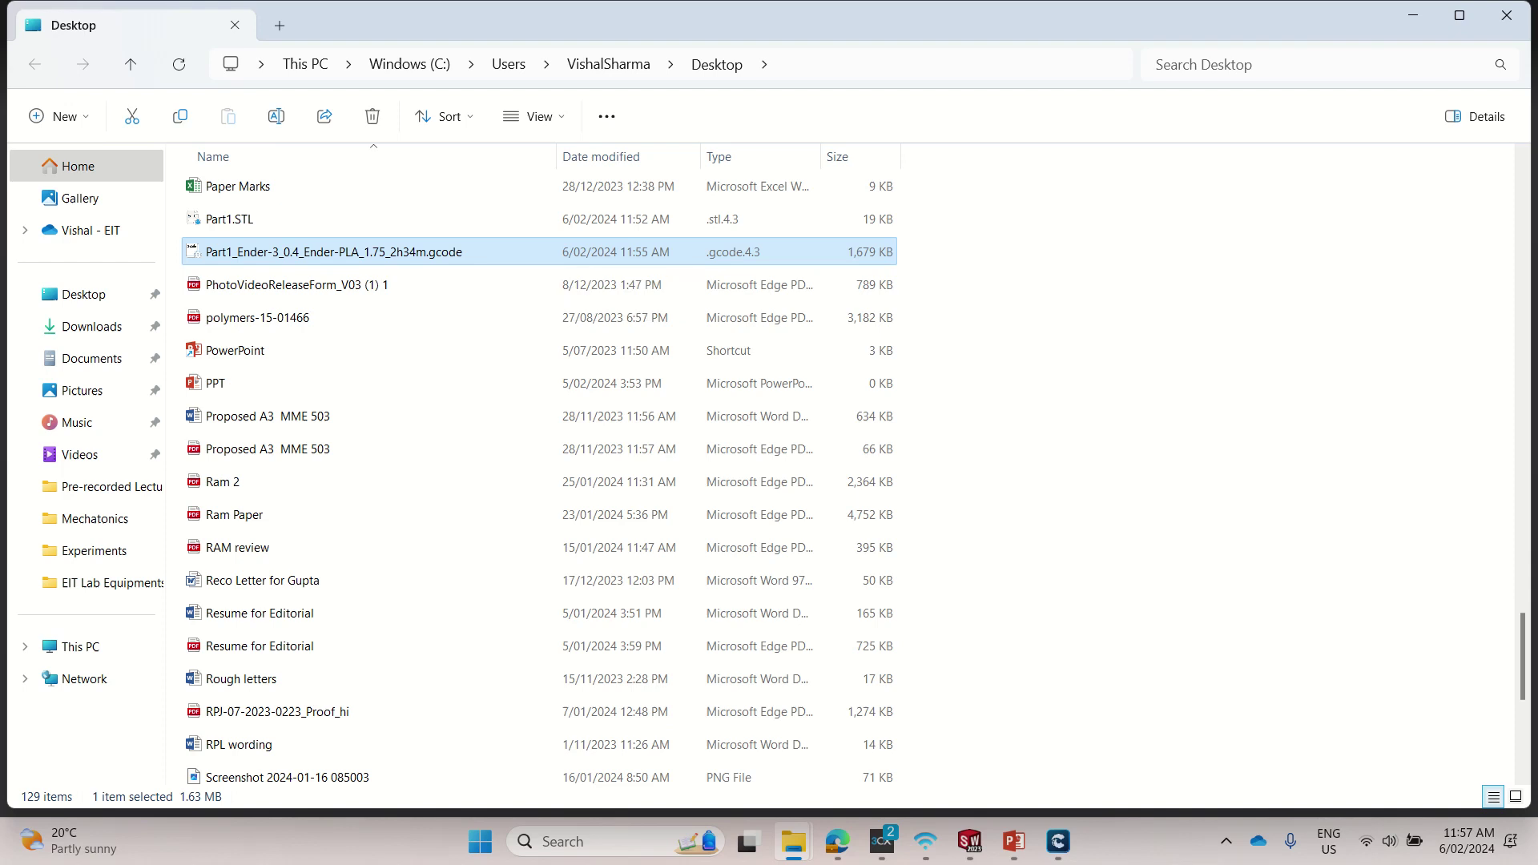
{"action": "key", "text": "F2"}
{"action": "key", "text": "Escape"}
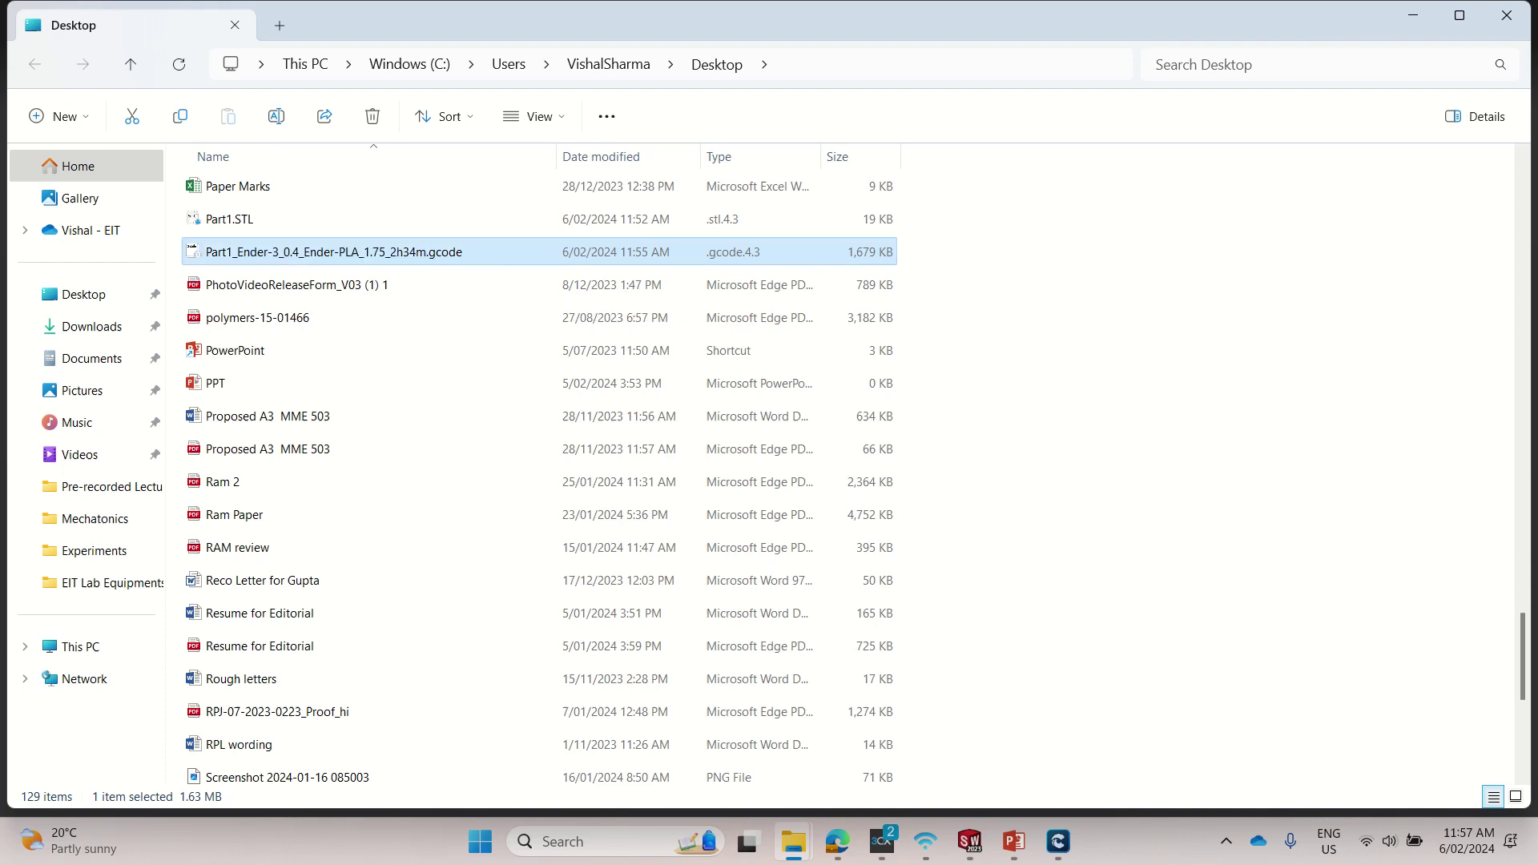